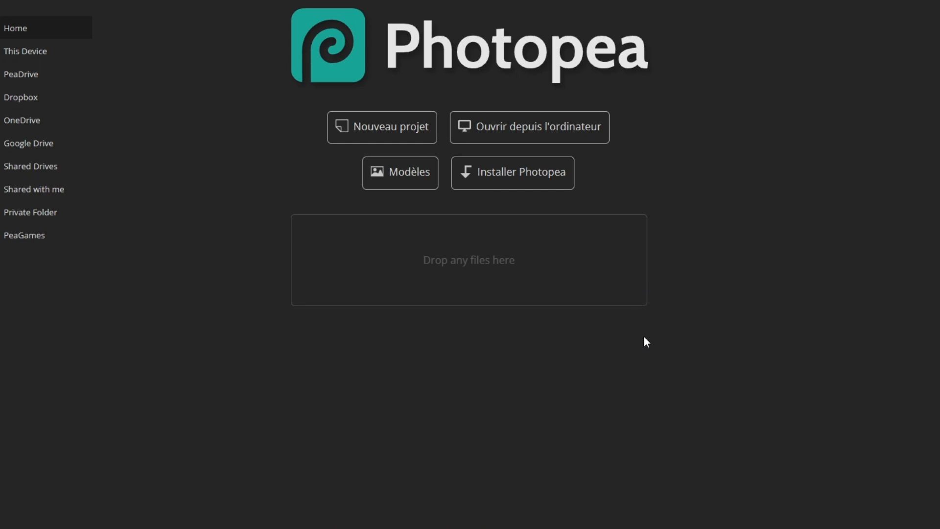
Create a white 1280 × 720 px project from the Youtube Thumbnail preset and unlock its Background layer.
click(394, 140)
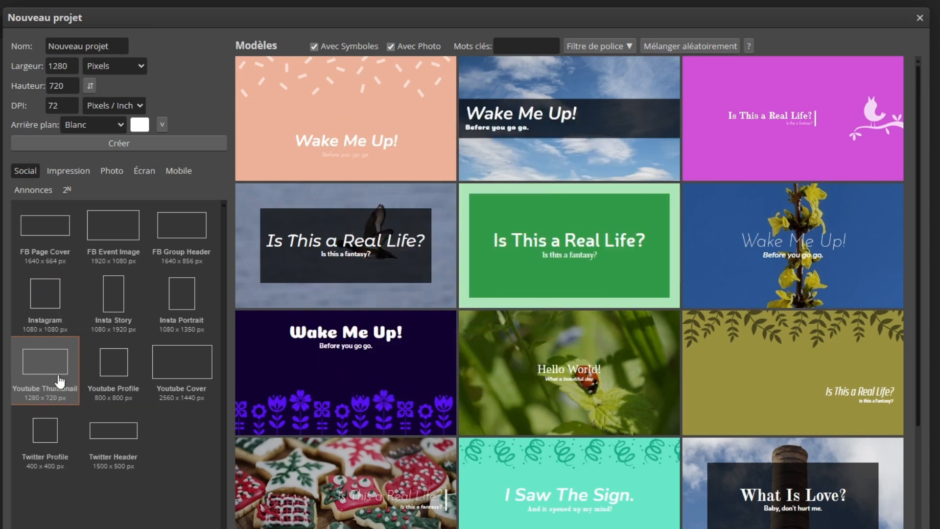
click(124, 143)
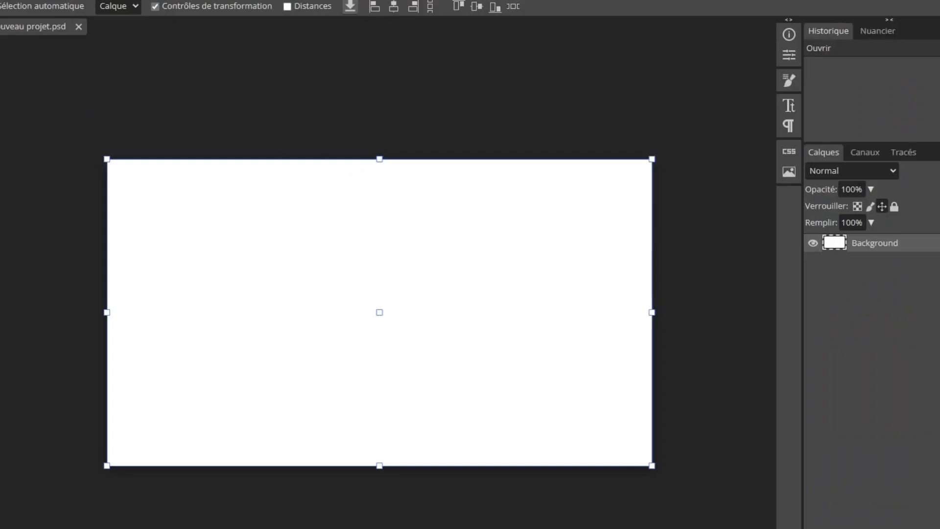
click(502, 133)
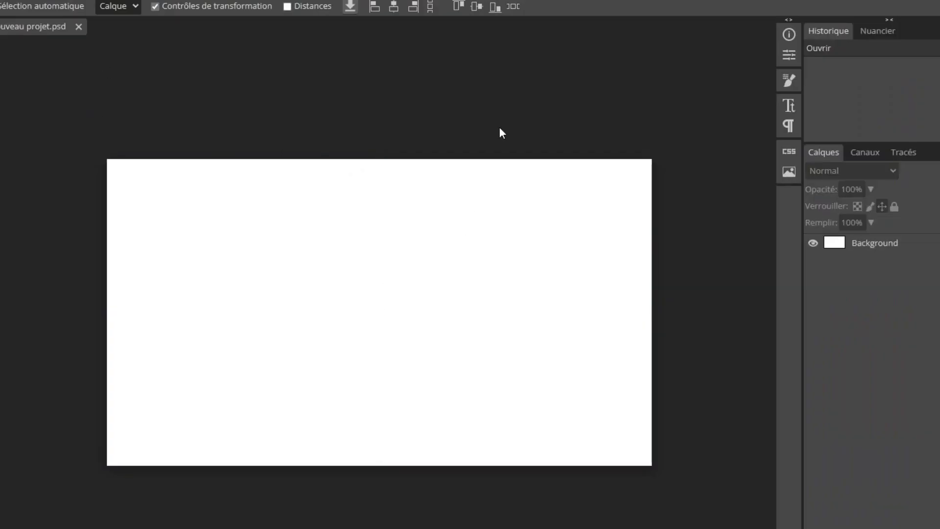
drag(523, 432, 524, 382)
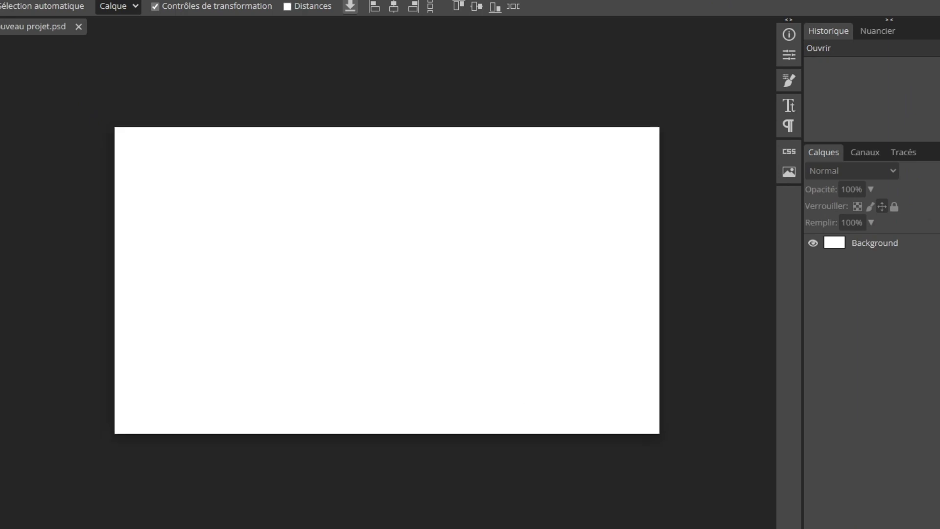
click(939, 243)
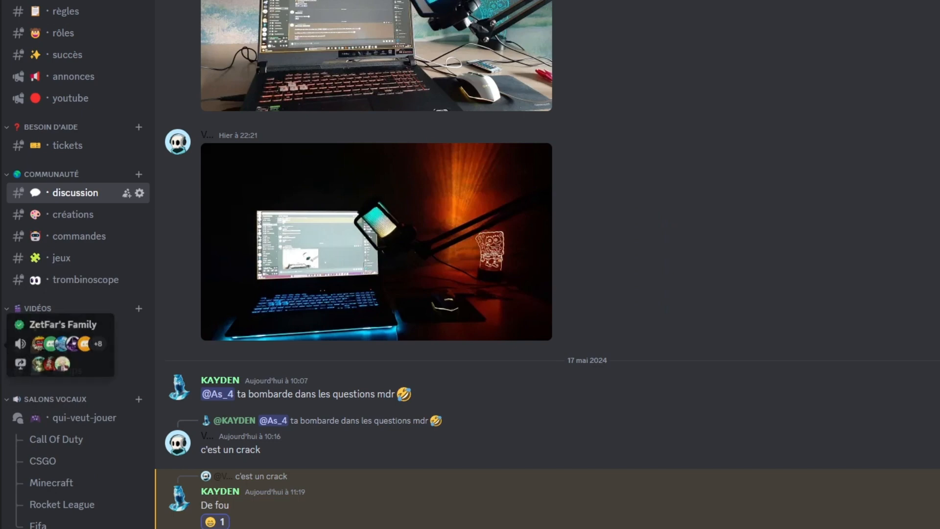
Switch to the design-assets Discord server and look through its renders, backgrounds, effects, fonts and blender-models channels.
click(1, 345)
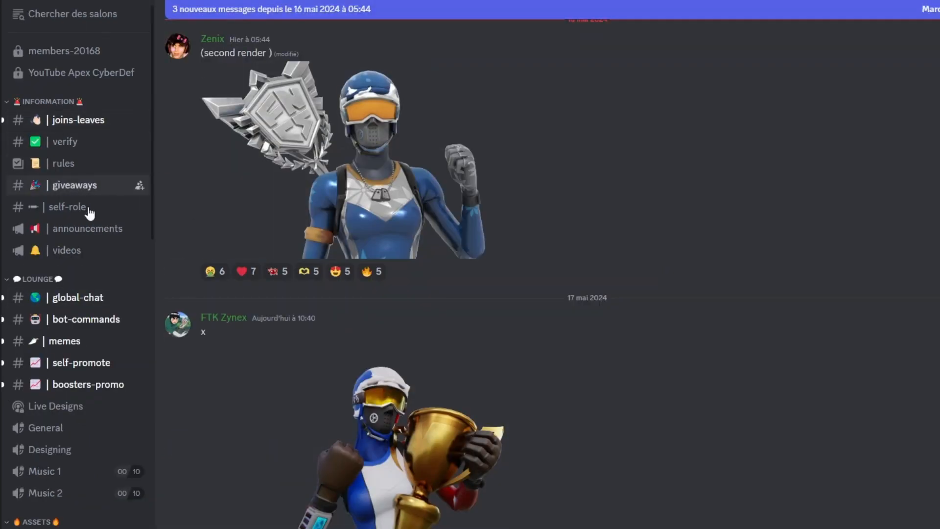
scroll(358, 370, up, 20)
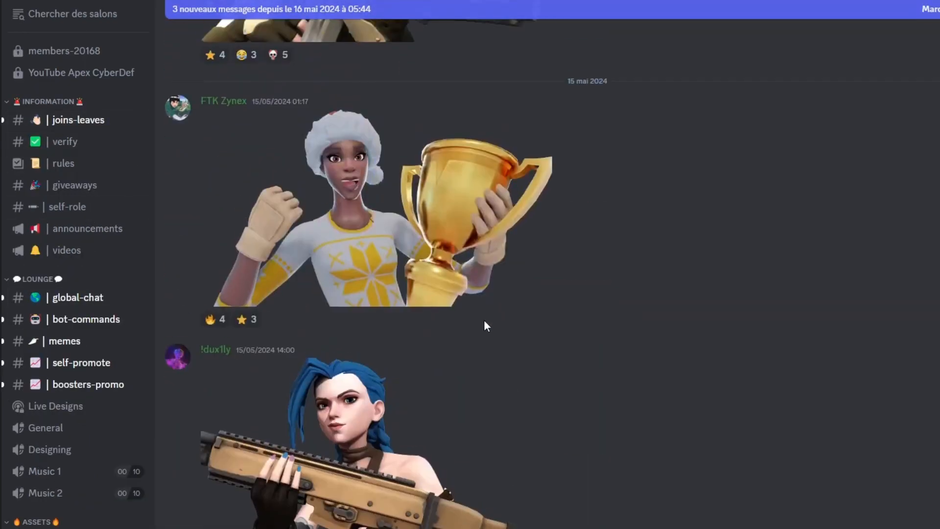
scroll(480, 306, up, 10)
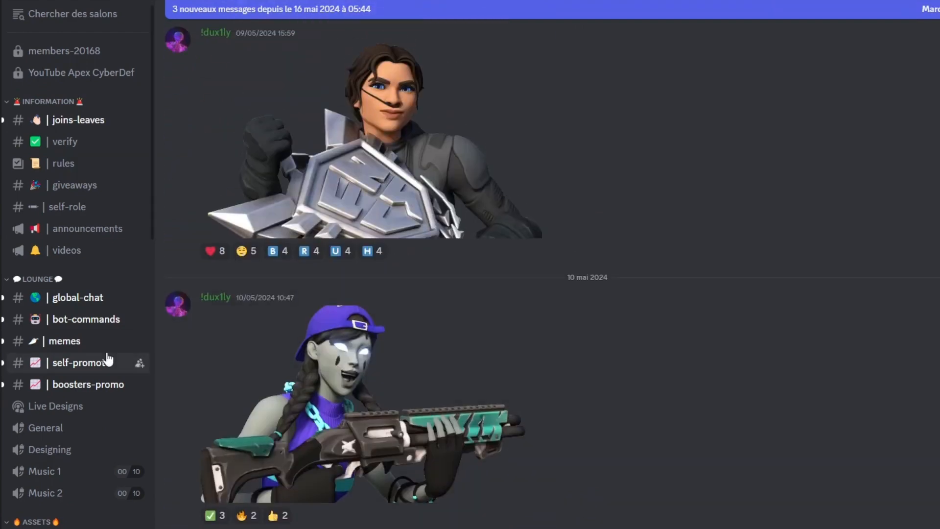
scroll(103, 358, down, 6)
click(58, 247)
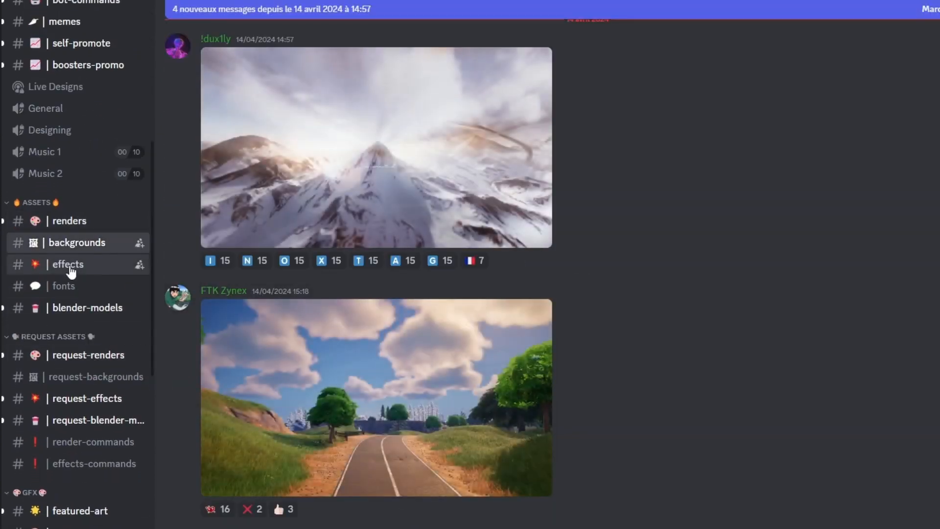
click(71, 270)
click(63, 286)
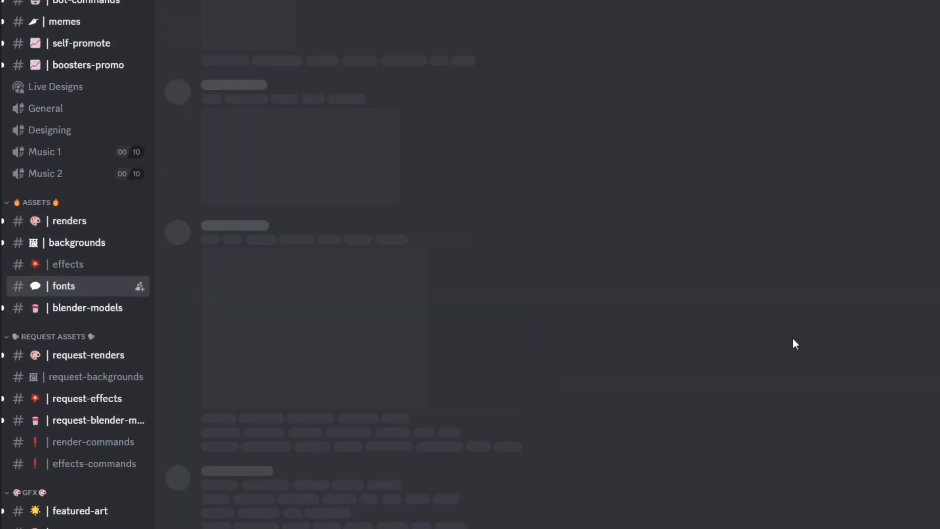
click(73, 307)
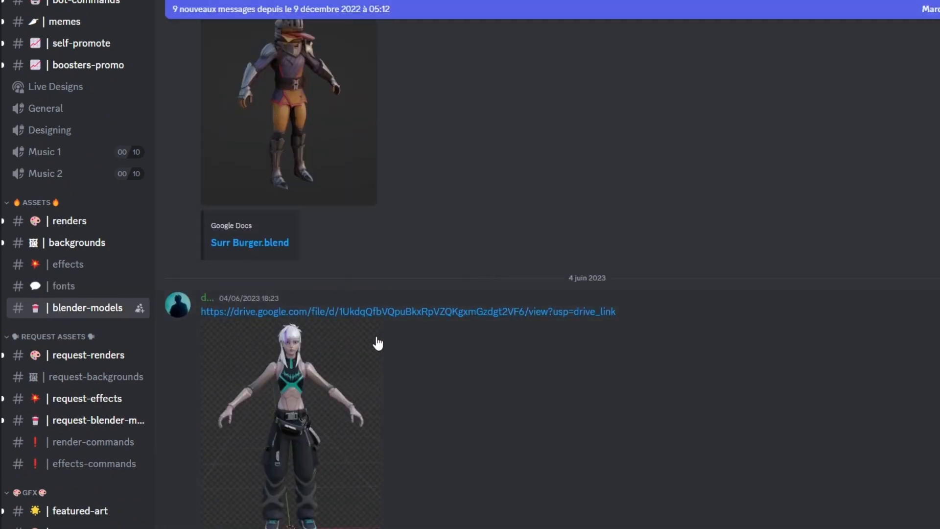
Find the pointing character in a white turtleneck in the renders channel, open its full image in the web browser and save it.
click(68, 223)
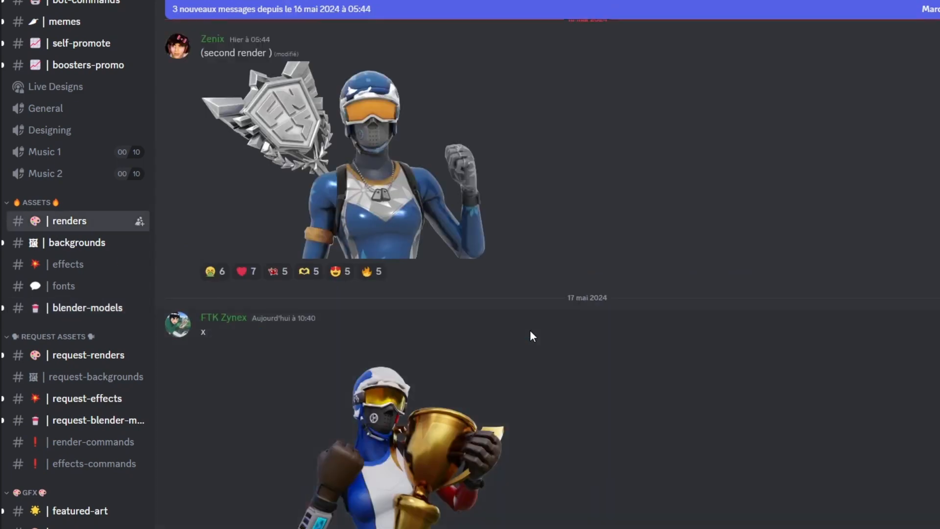
scroll(566, 304, down, 5)
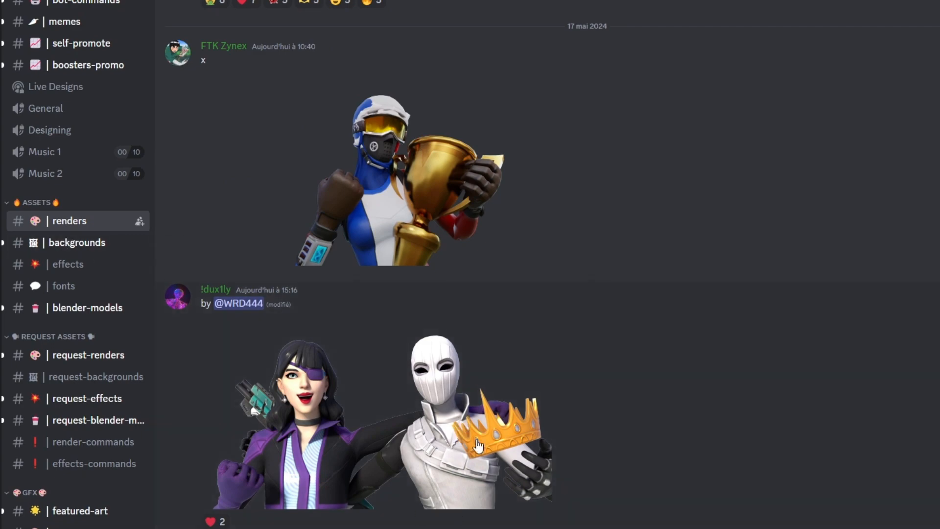
scroll(478, 445, up, 15)
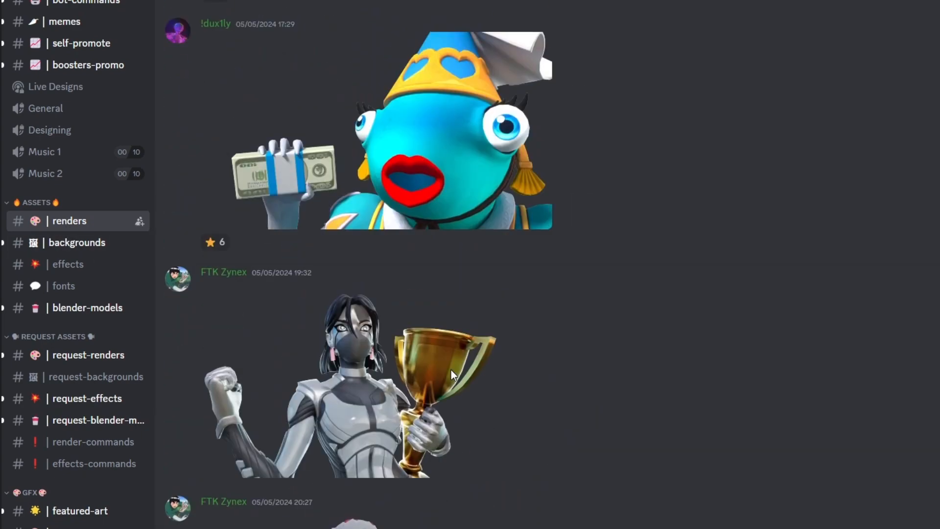
scroll(449, 370, up, 20)
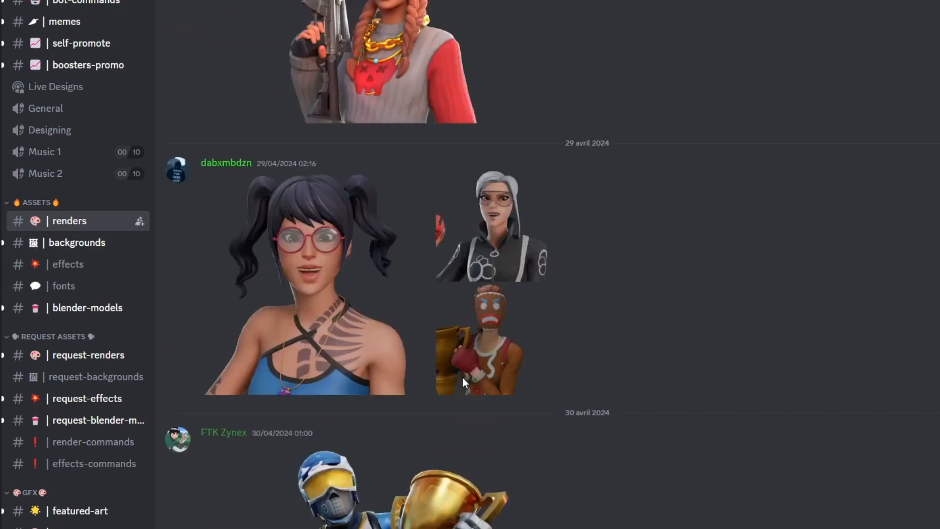
scroll(417, 374, up, 15)
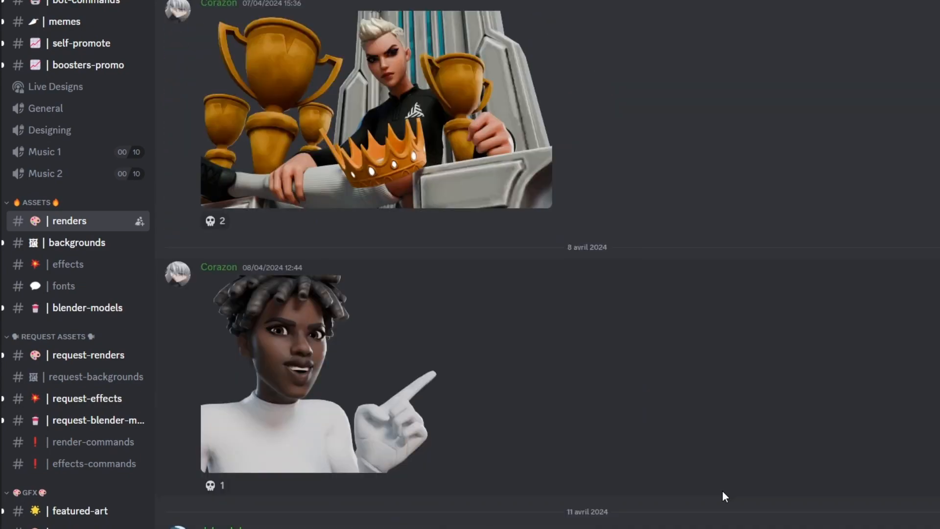
click(294, 435)
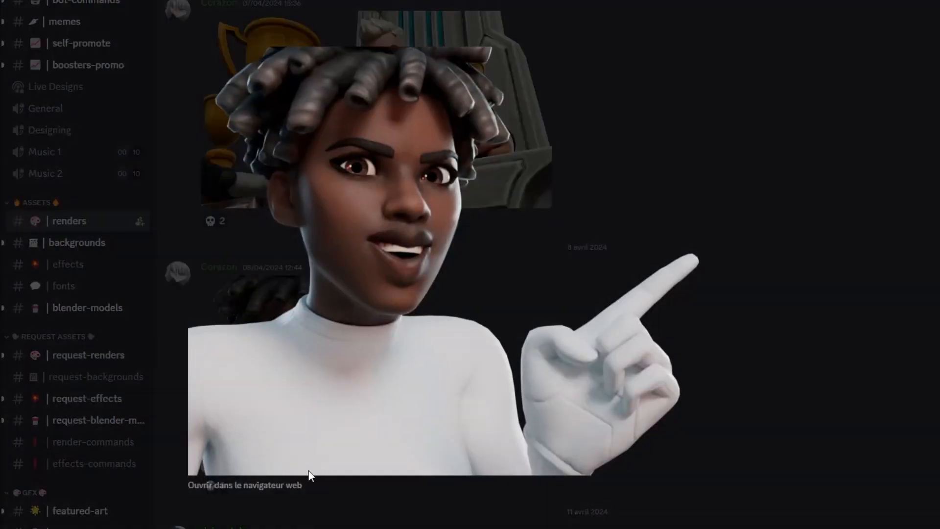
click(398, 460)
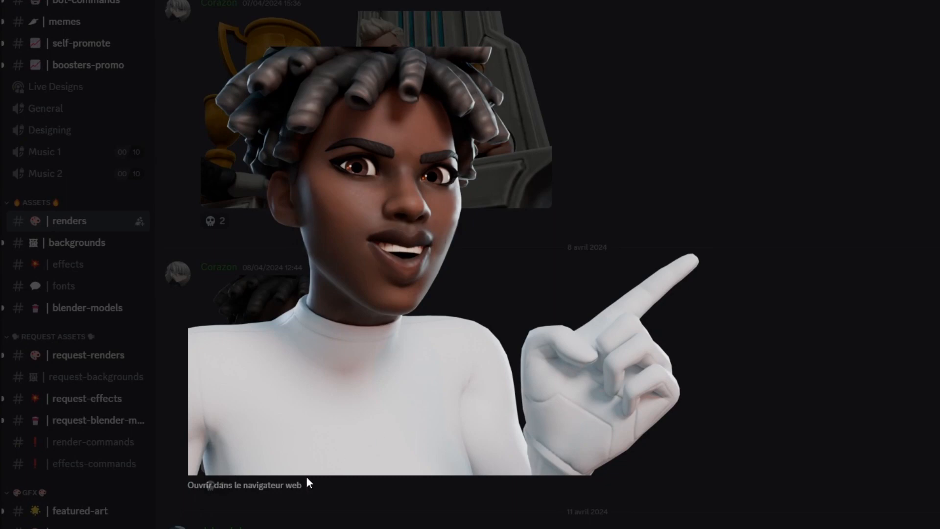
click(270, 485)
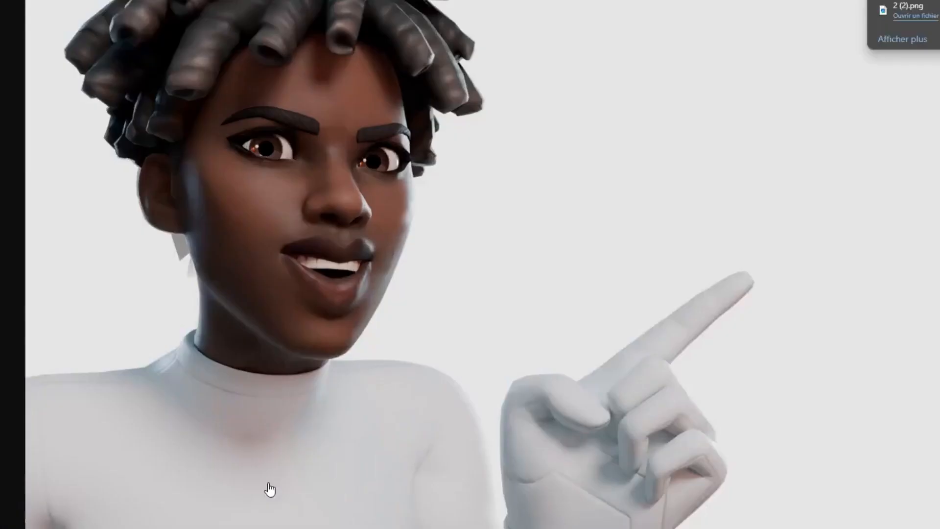
right_click(363, 313)
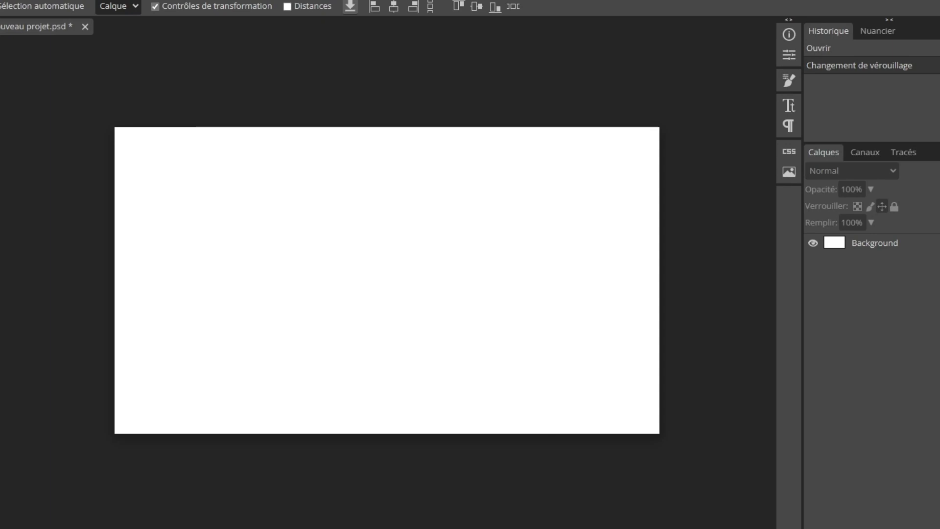
Place the downloaded image 2 (2) in the Photopea thumbnail project and put its layer above Background.
key(super+e)
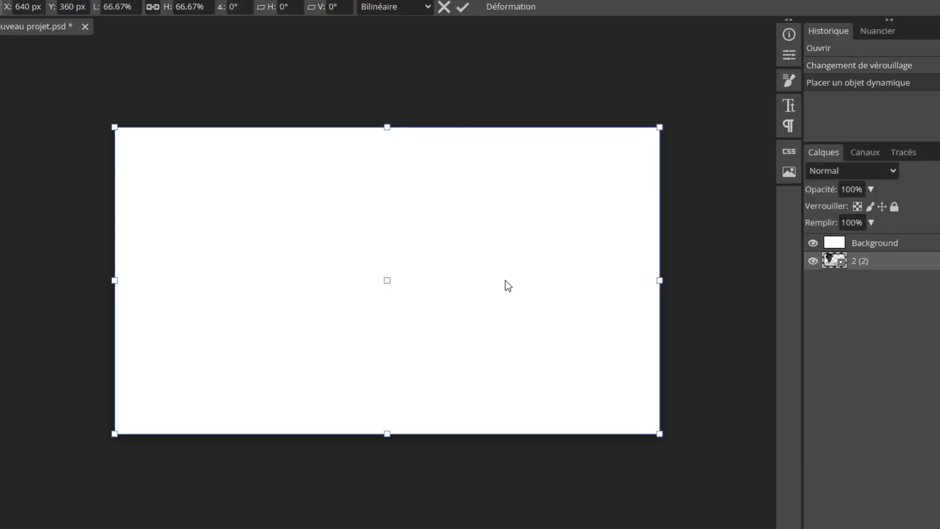
key(ctrl+bracketright)
key(Return)
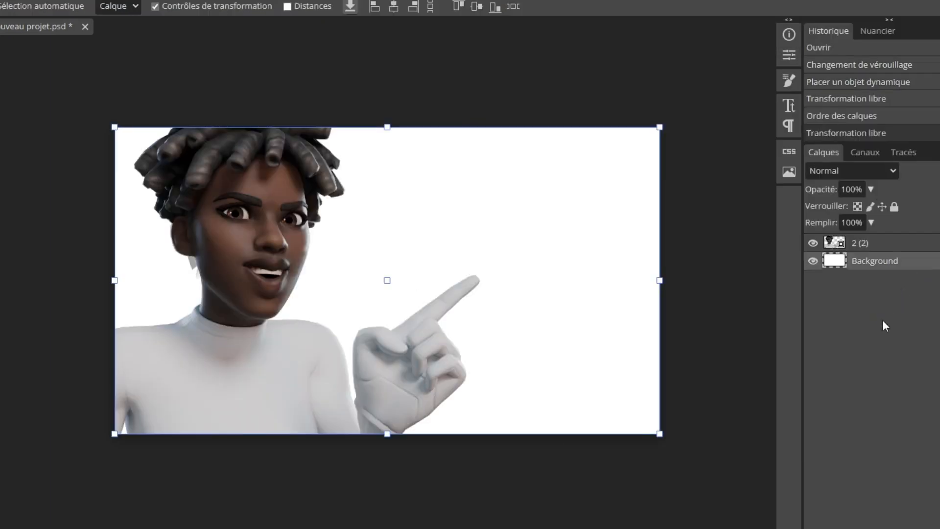
Open fortnite.gg in a new browser tab and go to its Assets page.
key(ctrl+t)
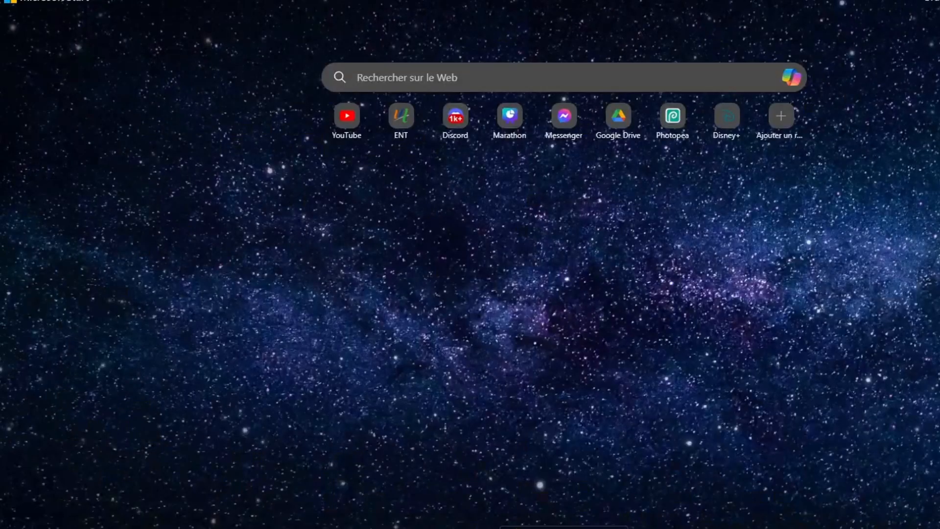
text(fortnite.gg)
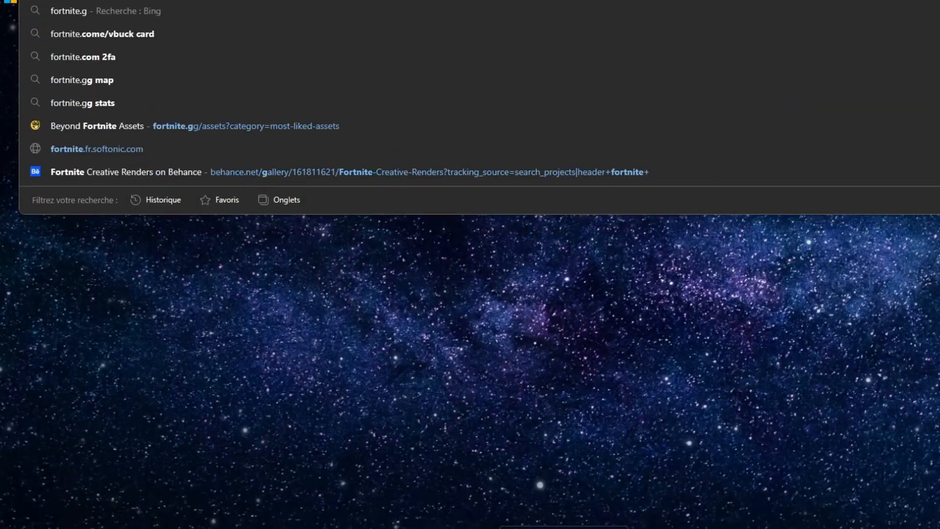
key(Return)
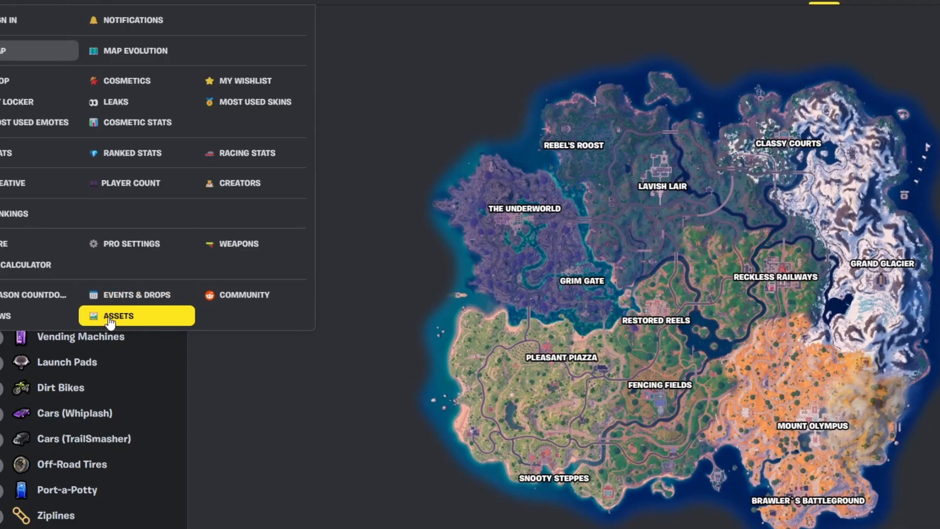
click(108, 318)
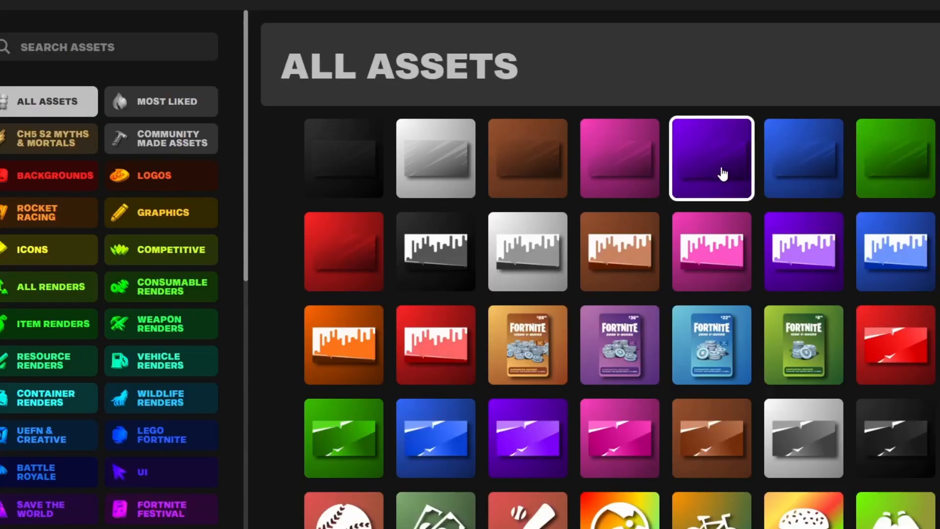
Filter the assets to Backgrounds and download the Fortnite OG Sky Background image.
scroll(722, 174, down, 9)
scroll(722, 174, up, 4)
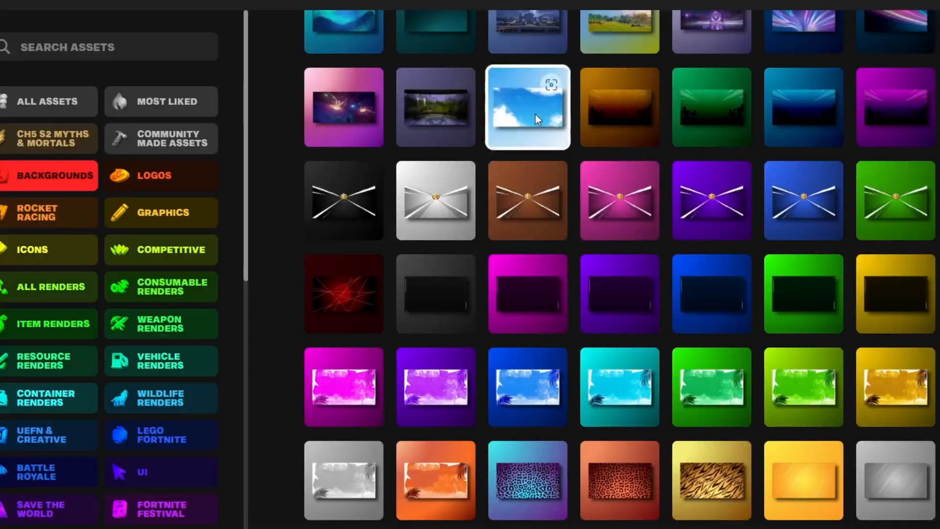
click(536, 114)
key(Escape)
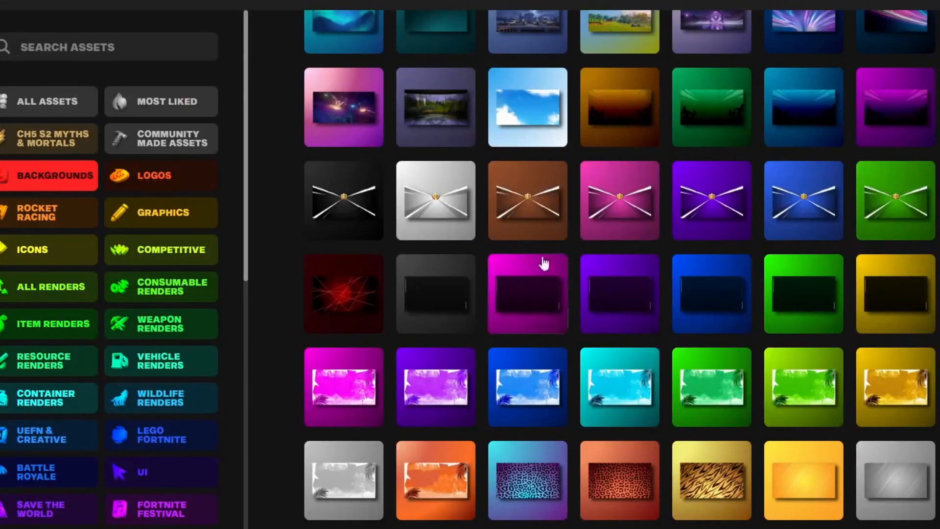
click(534, 115)
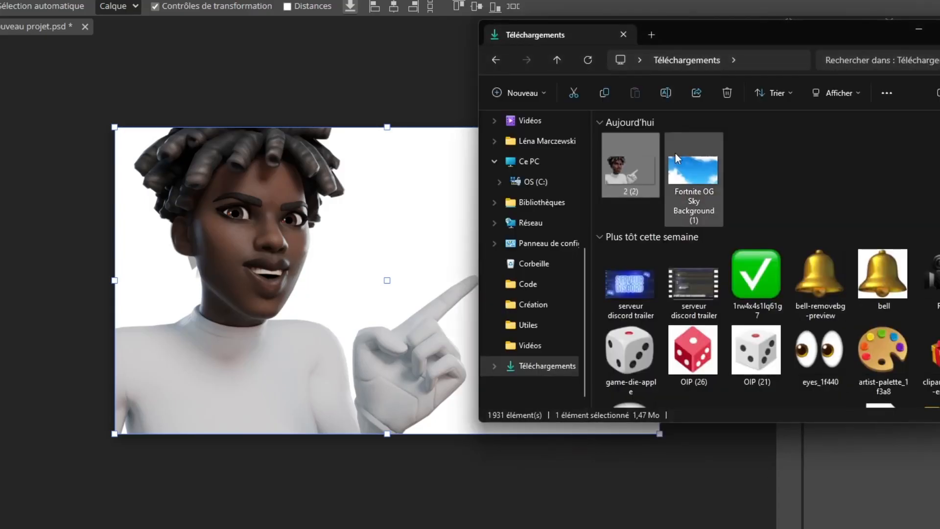
Place the downloaded Fortnite OG Sky Background in the Photopea project, with its layer between the character and Background.
drag(674, 153, 459, 270)
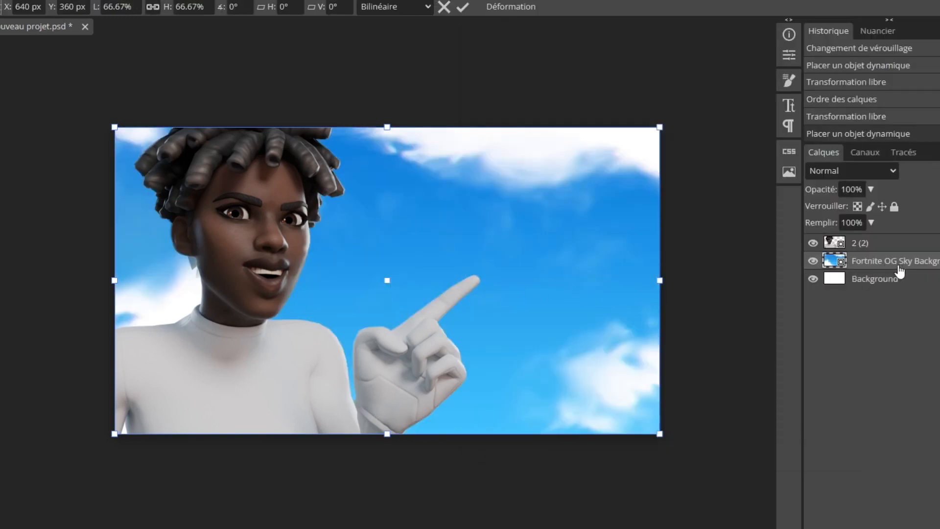
drag(891, 269, 872, 264)
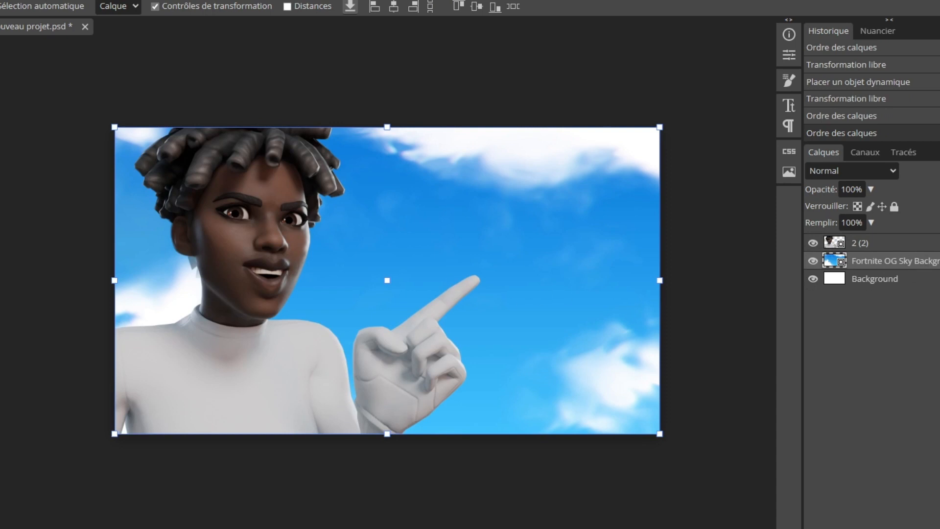
Apply a Gaussian blur with a 16 px radius to the sky background layer.
click(167, 0)
mouse_move(219, 151)
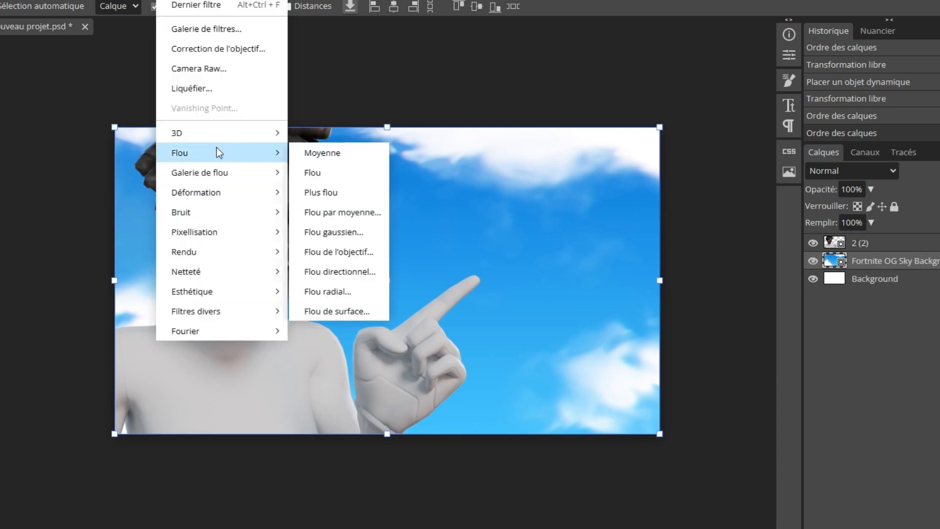
click(363, 231)
drag(118, 126, 124, 126)
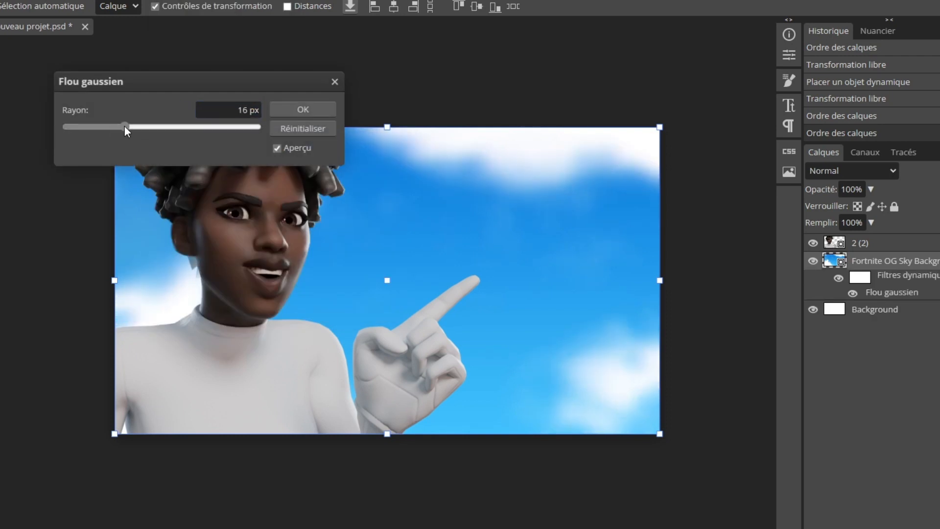
click(303, 110)
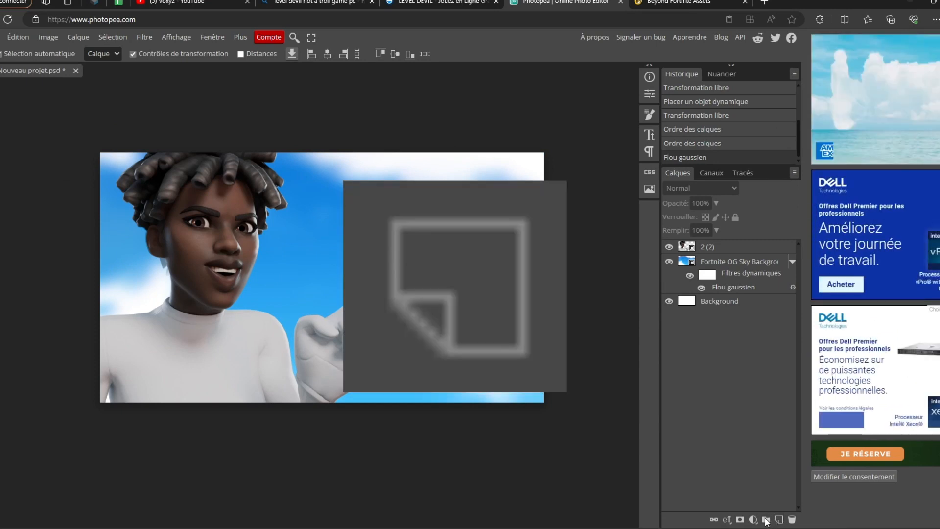
Add a new empty layer and place it between the character and the sky background.
click(779, 519)
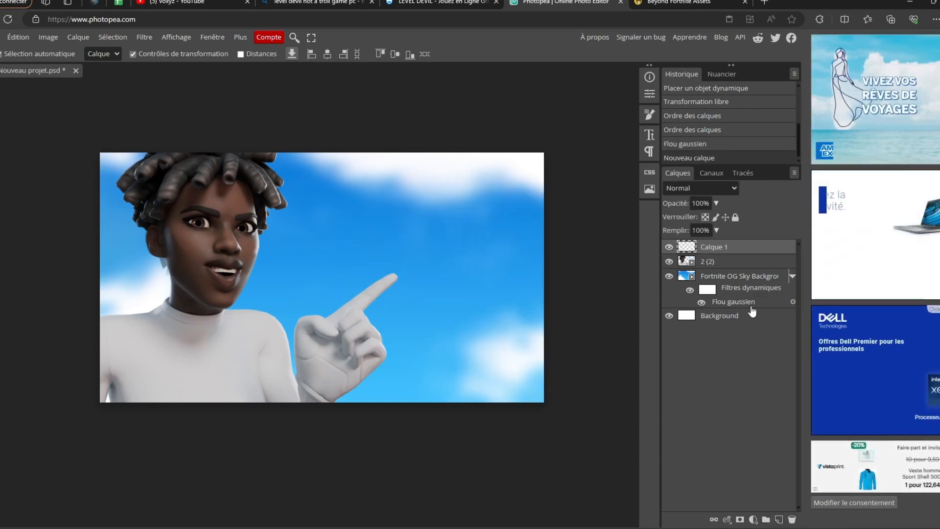
drag(714, 247, 744, 269)
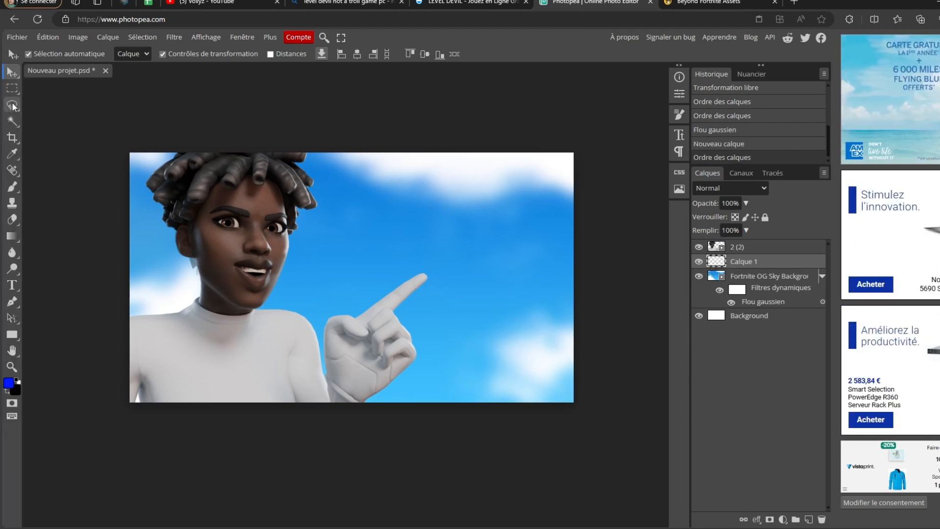
Draw a Polygonal Lasso selection around the left part of the canvas, with a slanted edge running down through the character's face.
click(13, 105)
click(74, 122)
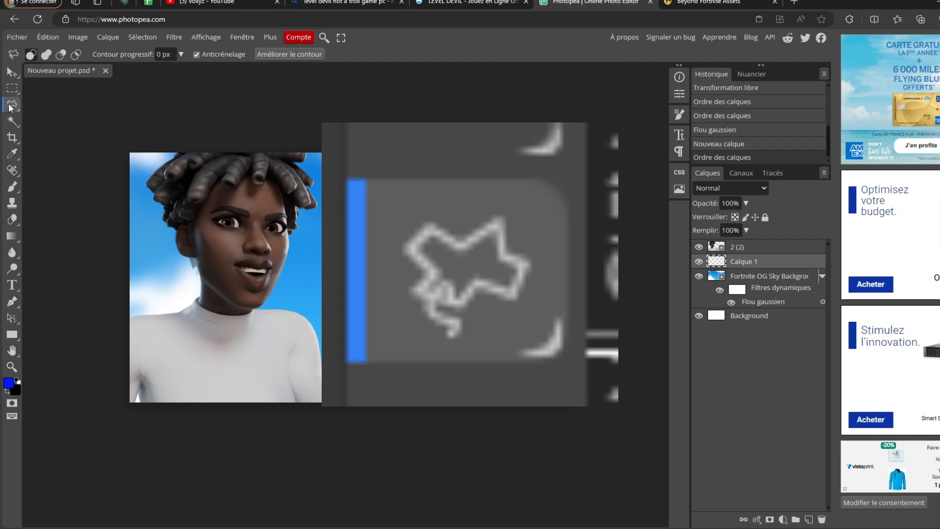
click(10, 106)
click(32, 105)
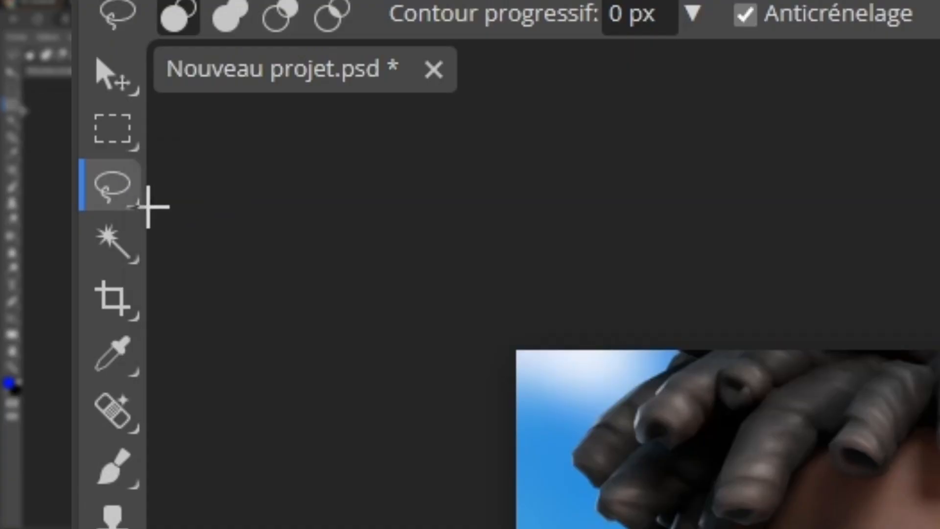
click(115, 195)
click(310, 237)
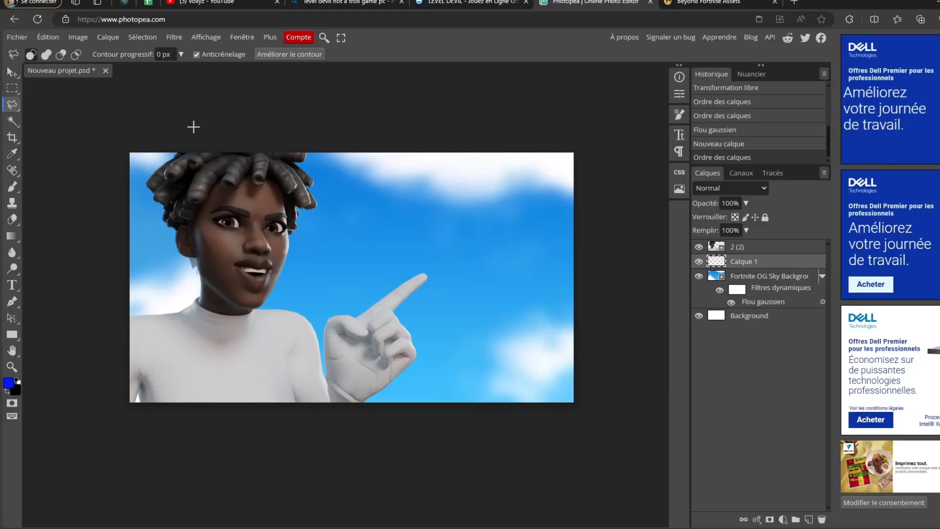
click(783, 278)
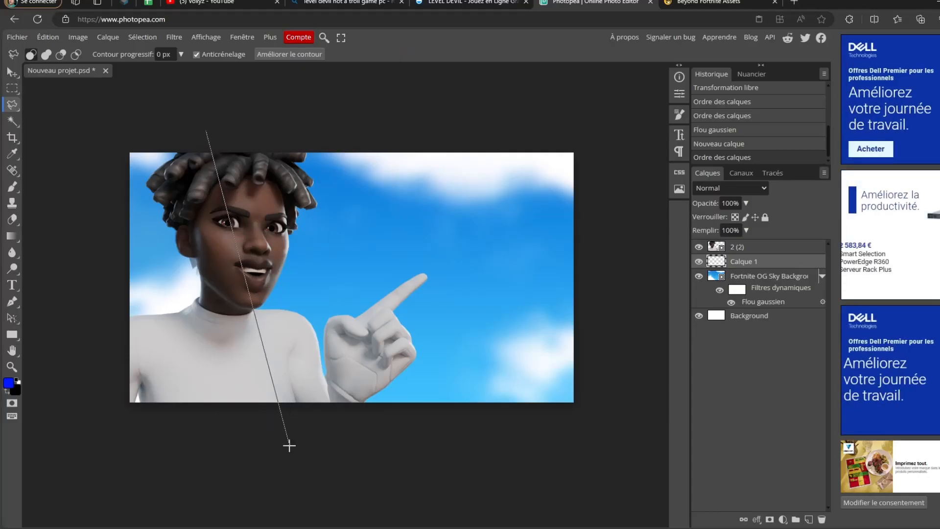
click(95, 445)
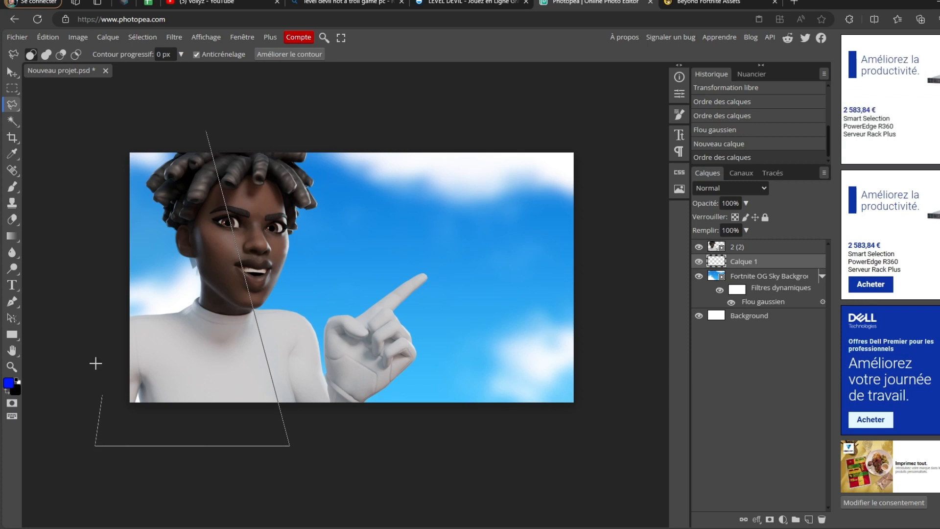
click(87, 163)
click(138, 104)
click(206, 131)
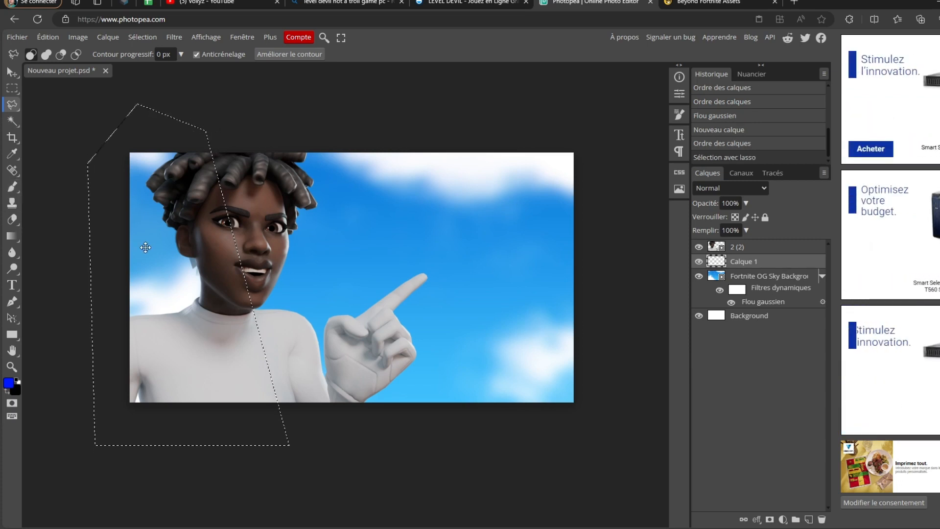
Paint the selected area bright purple on the new layer with a large brush and deselect it.
click(12, 190)
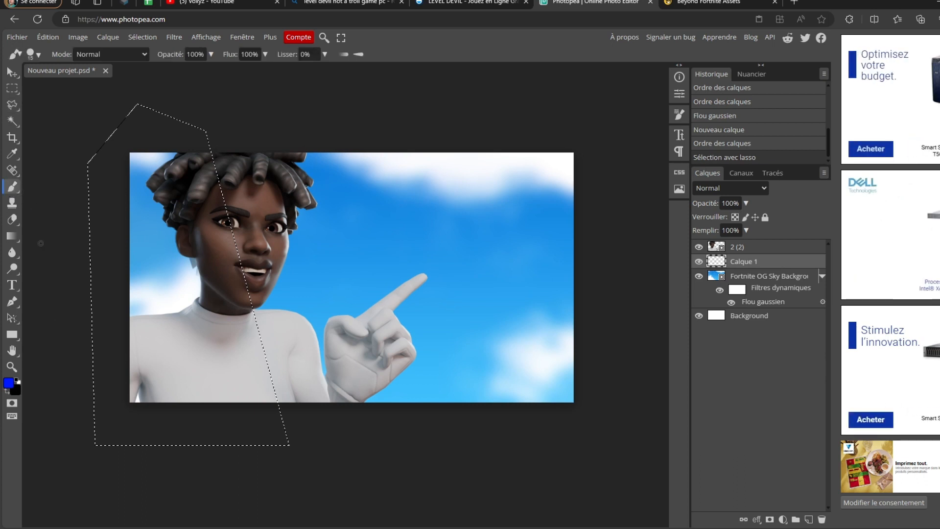
click(8, 382)
click(216, 248)
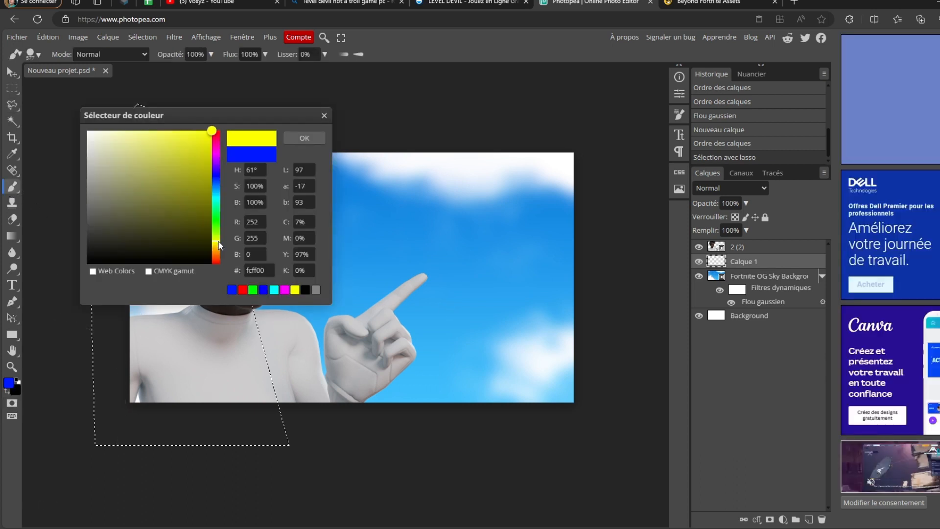
drag(219, 248, 220, 159)
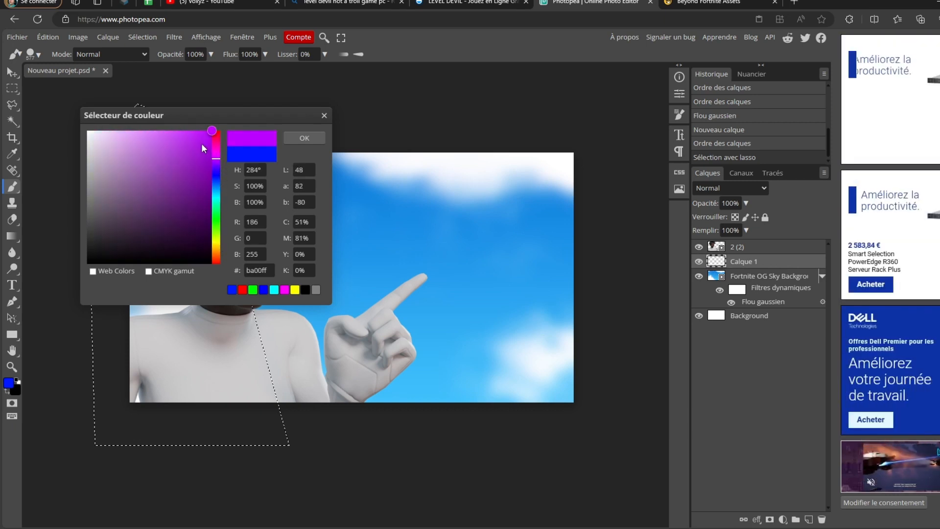
click(201, 130)
click(313, 142)
mouse_move(200, 126)
mouse_down()
mouse_move(142, 157)
mouse_move(163, 336)
mouse_up()
mouse_move(191, 431)
mouse_down()
mouse_move(139, 240)
mouse_move(125, 142)
mouse_move(199, 399)
mouse_up()
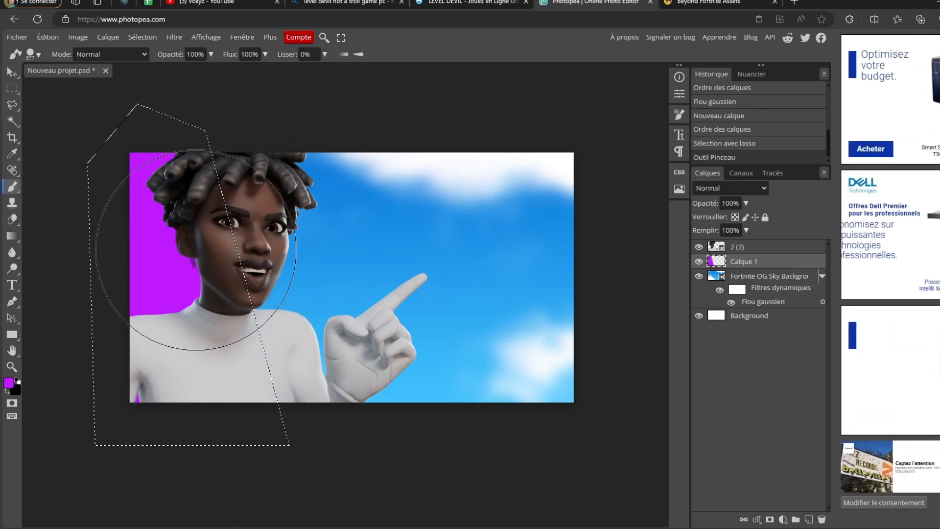
drag(303, 303, 267, 317)
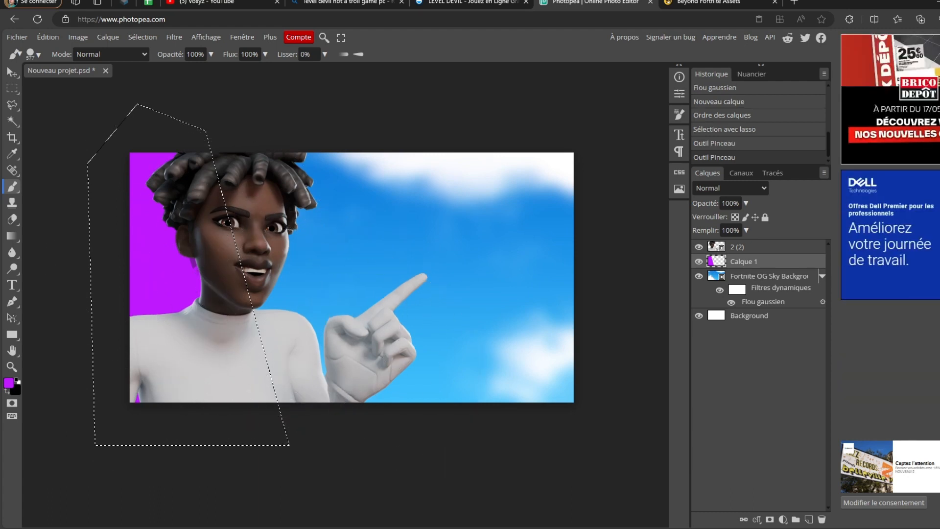
key(ctrl+d)
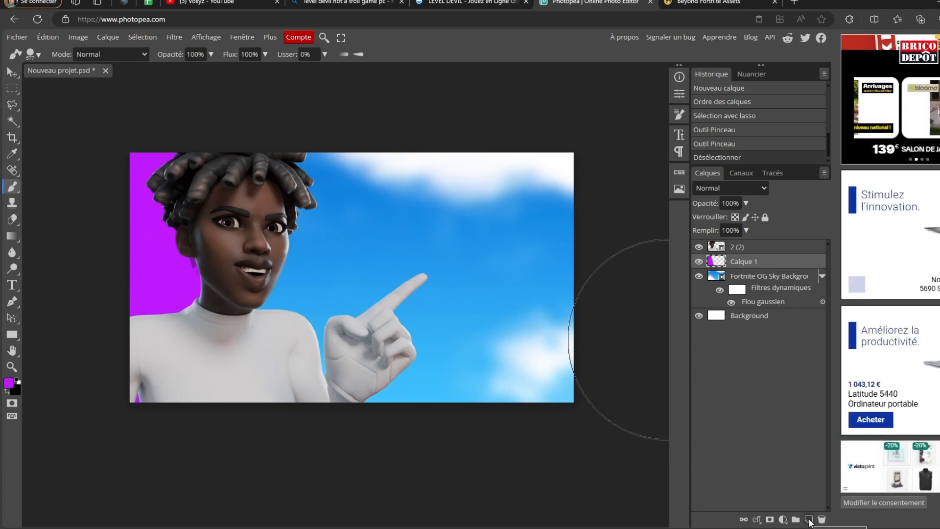
Paint a soft white glow behind the character's neck on a new layer and change that layer's blend mode.
click(809, 519)
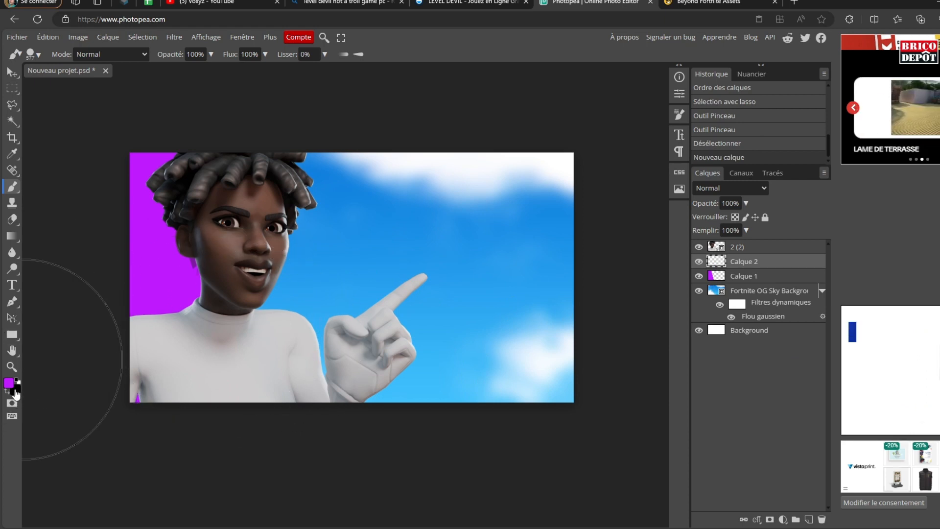
click(17, 381)
click(6, 392)
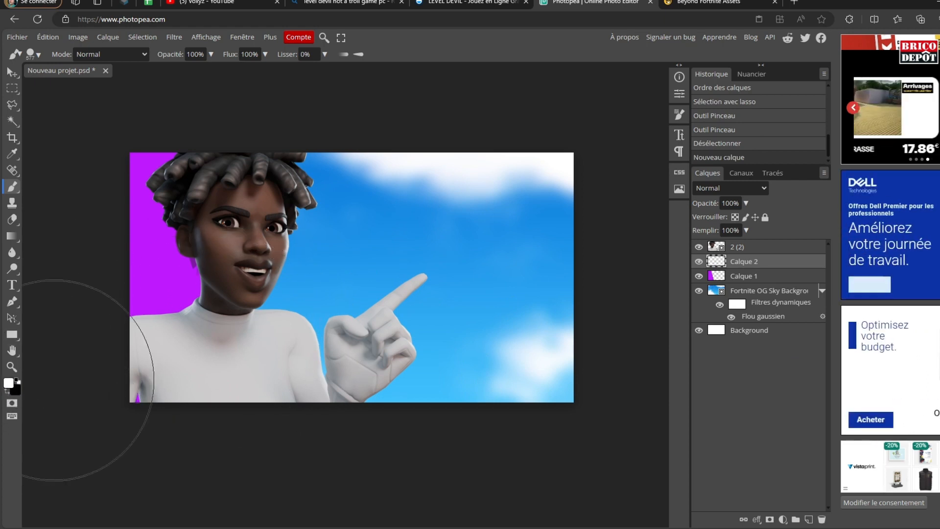
mouse_move(232, 297)
mouse_down()
mouse_move(126, 372)
mouse_move(245, 299)
mouse_move(259, 88)
mouse_move(252, 96)
mouse_up()
drag(208, 317, 294, 333)
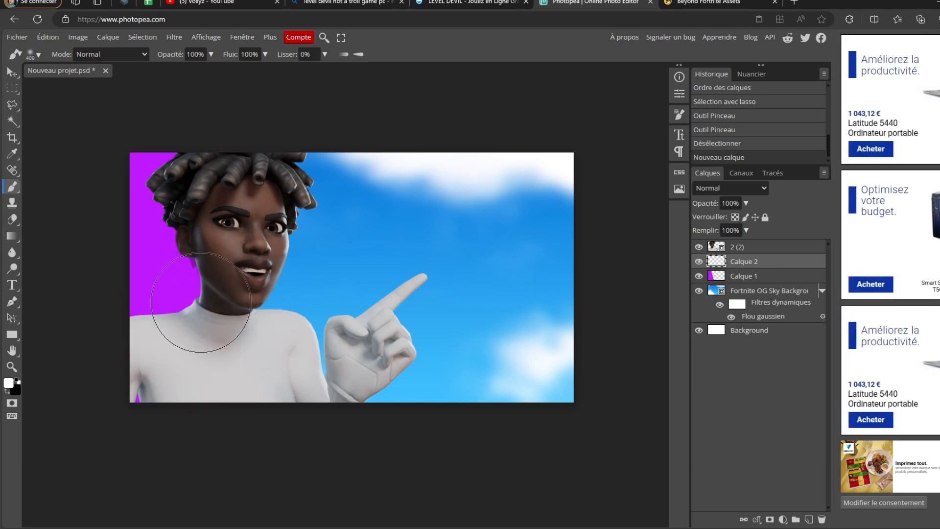
drag(200, 302, 241, 325)
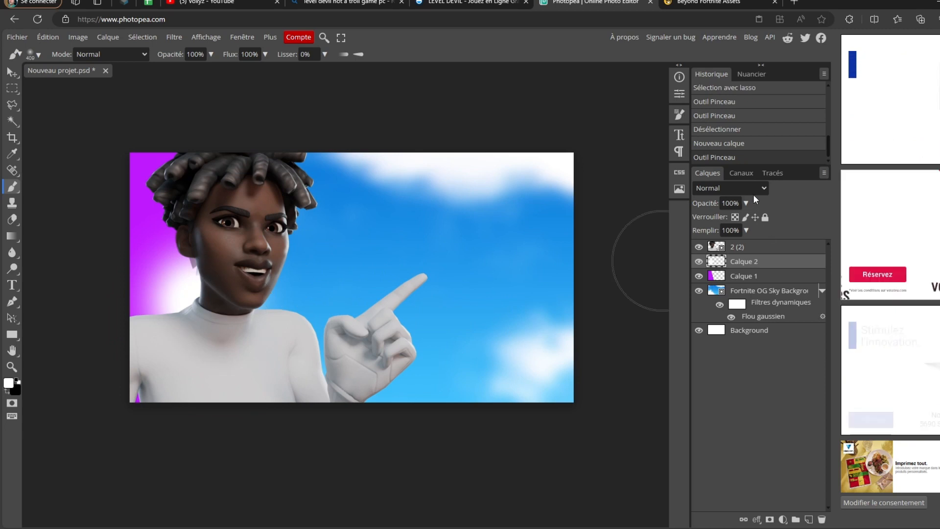
click(718, 189)
click(709, 202)
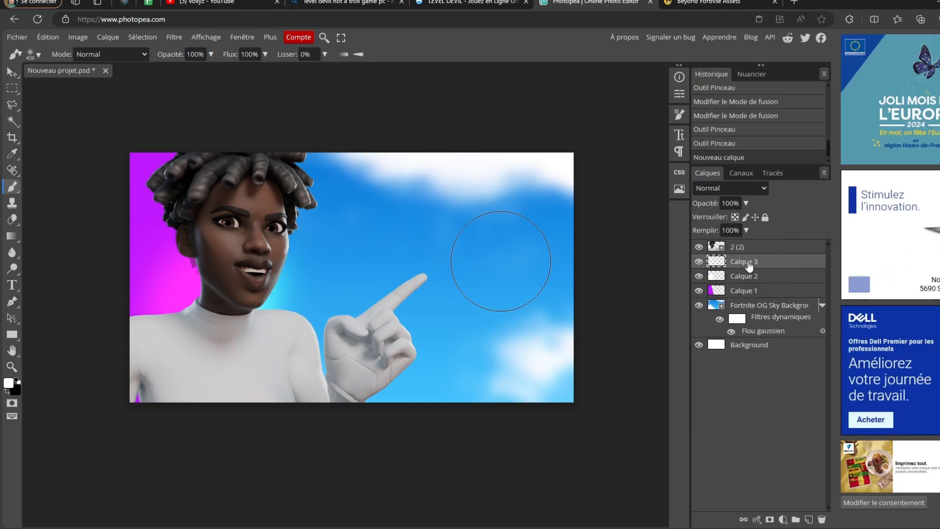
Move the new layer Calque 3 above the character and sample the purple background as the brush colour.
drag(748, 264, 748, 244)
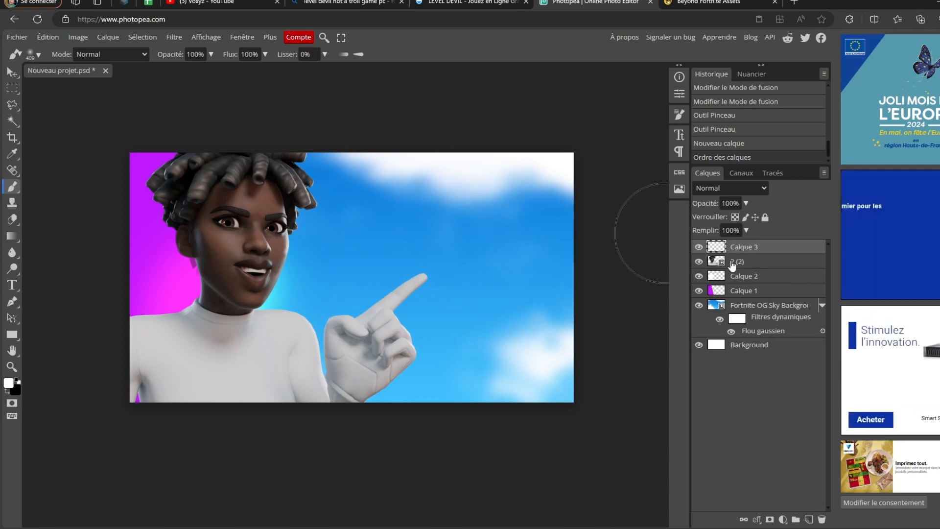
drag(260, 247, 176, 289)
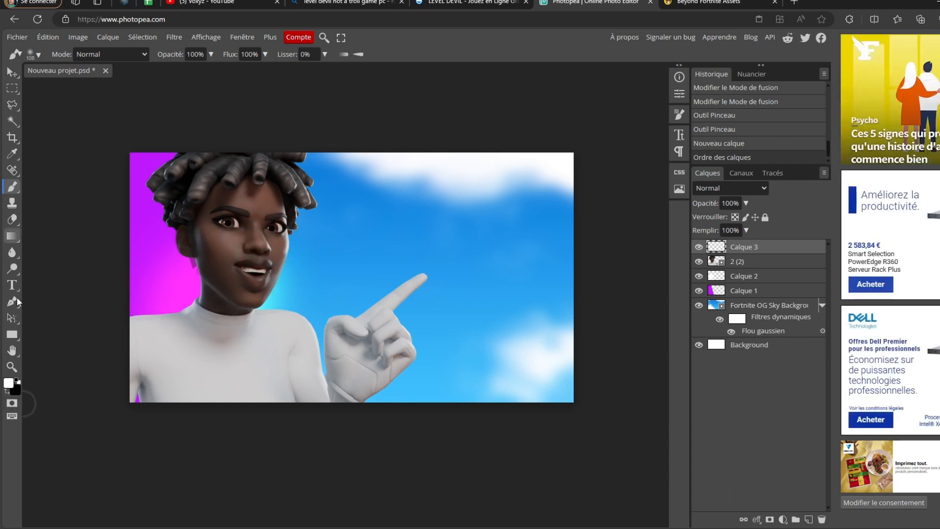
key(i)
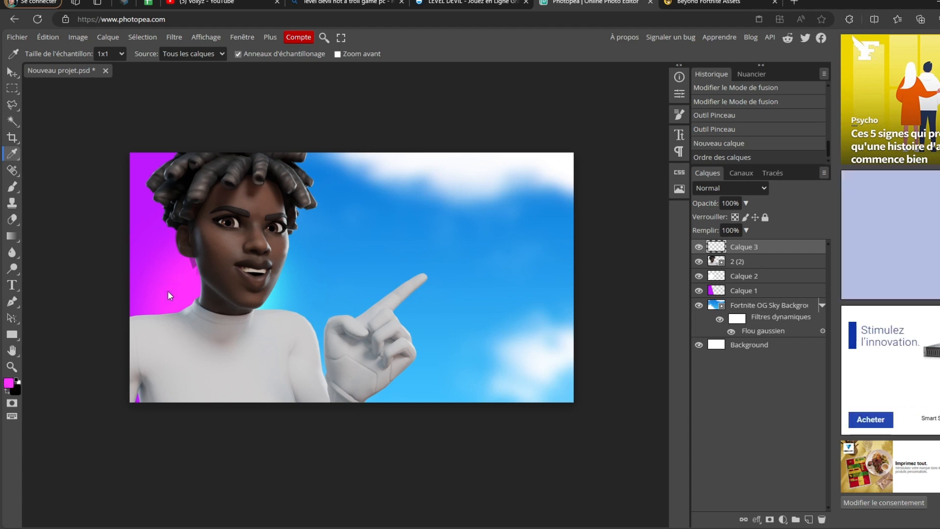
click(152, 241)
mouse_move(152, 241)
mouse_down()
mouse_move(171, 296)
mouse_move(154, 258)
mouse_up()
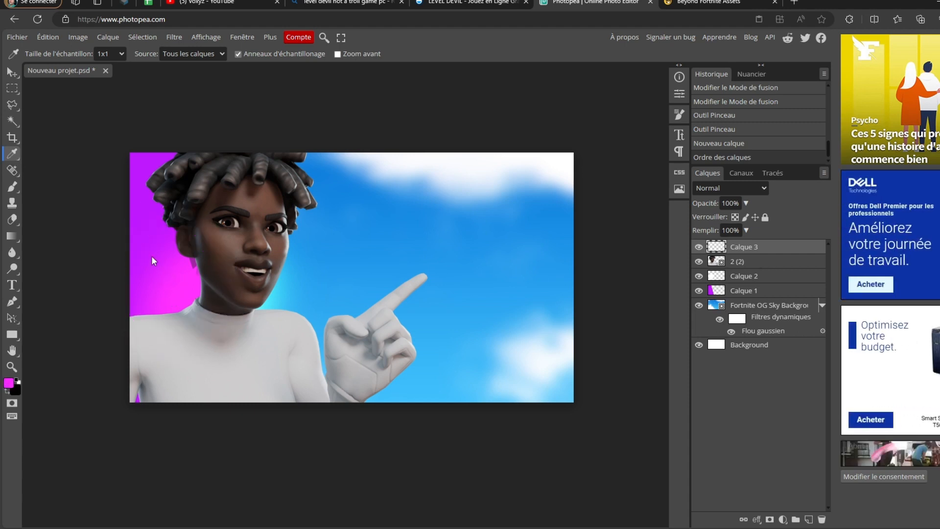
click(156, 259)
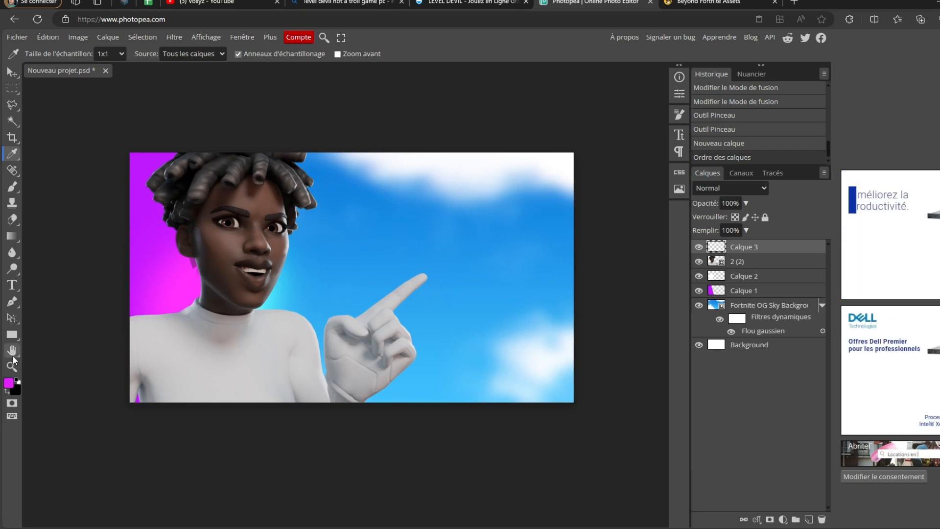
Paint the sampled purple along the left side of the character's hair, face and shoulder and set the layer's blend mode to Lumière tamisée.
click(12, 186)
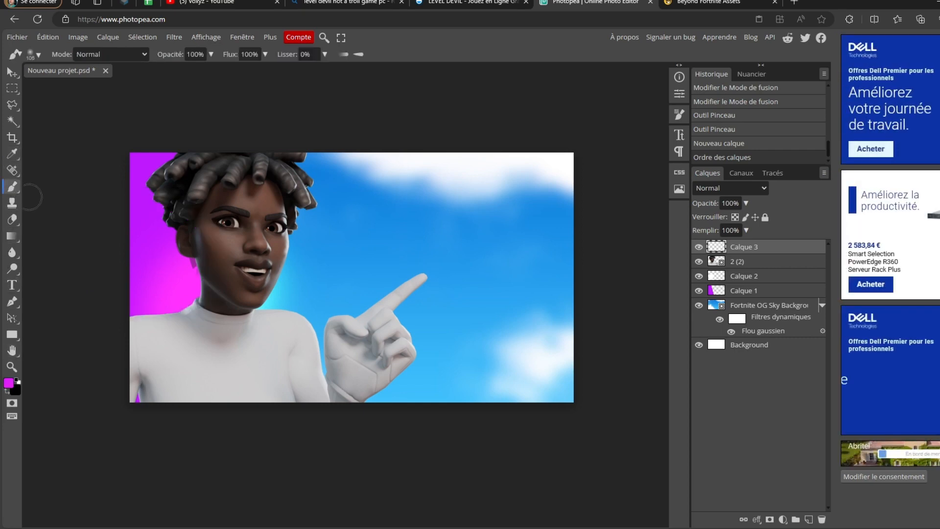
drag(235, 279, 217, 224)
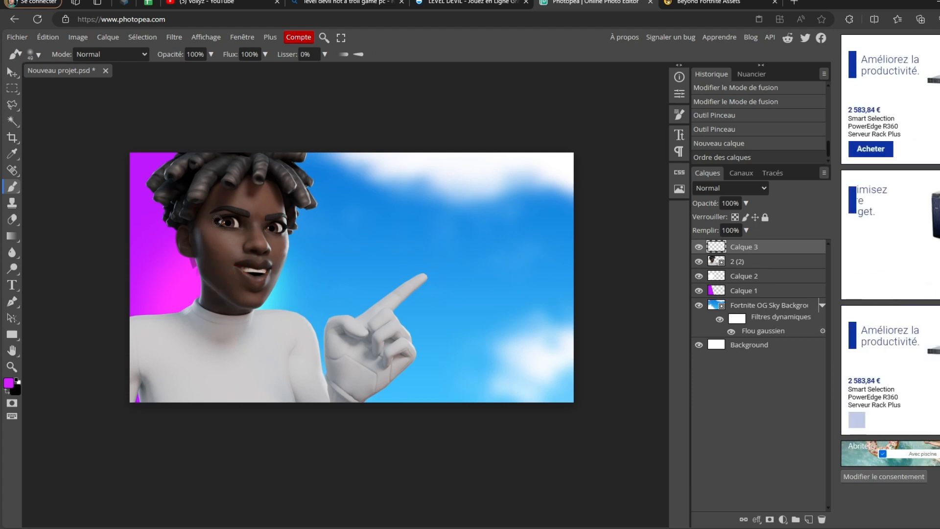
drag(215, 273, 247, 255)
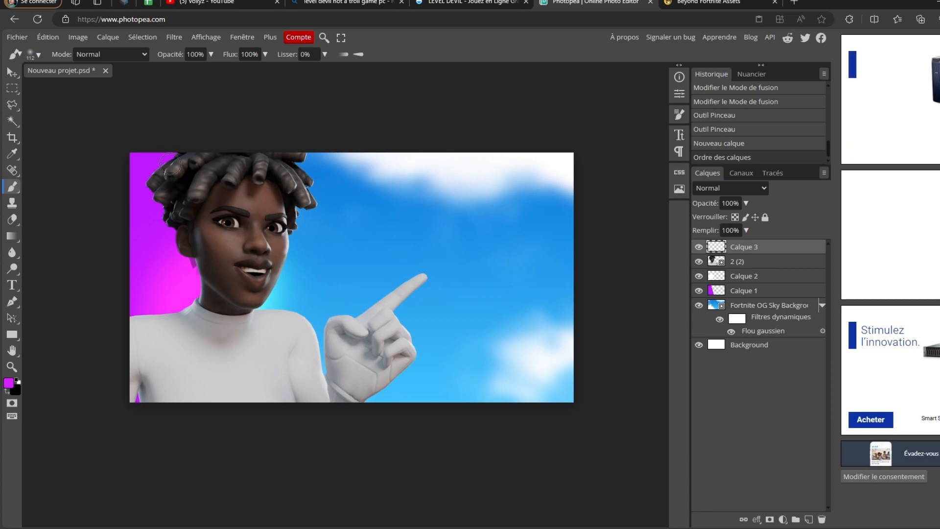
mouse_move(169, 160)
mouse_down()
mouse_move(183, 153)
mouse_move(157, 181)
mouse_up()
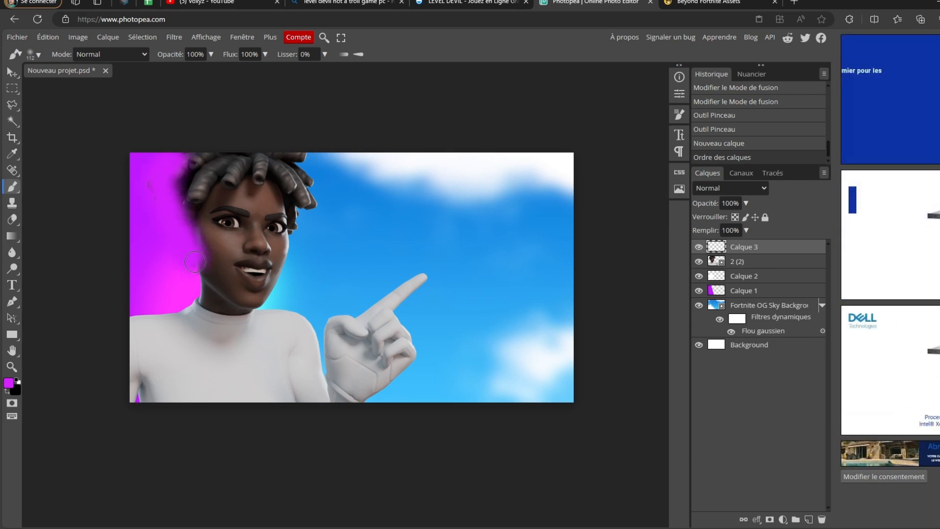
mouse_move(195, 261)
mouse_down()
mouse_move(200, 299)
mouse_move(157, 327)
mouse_move(130, 327)
mouse_up()
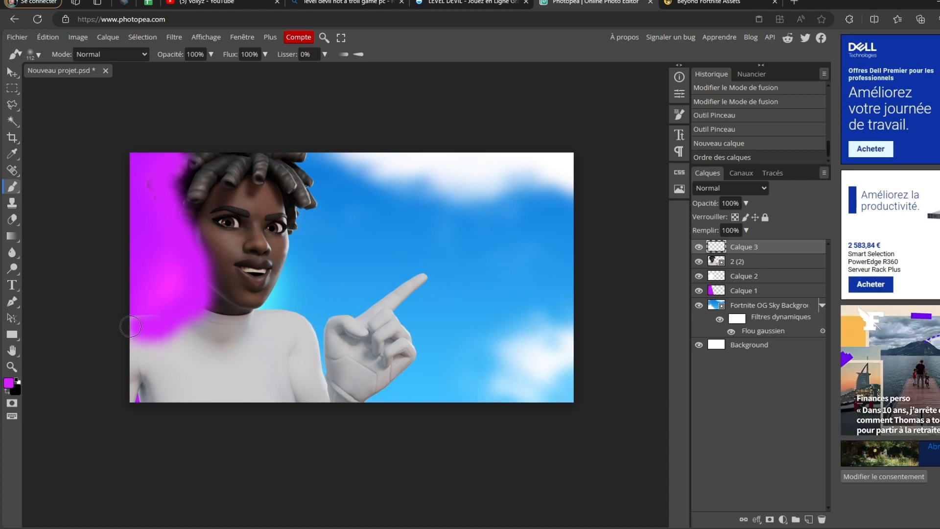
click(756, 189)
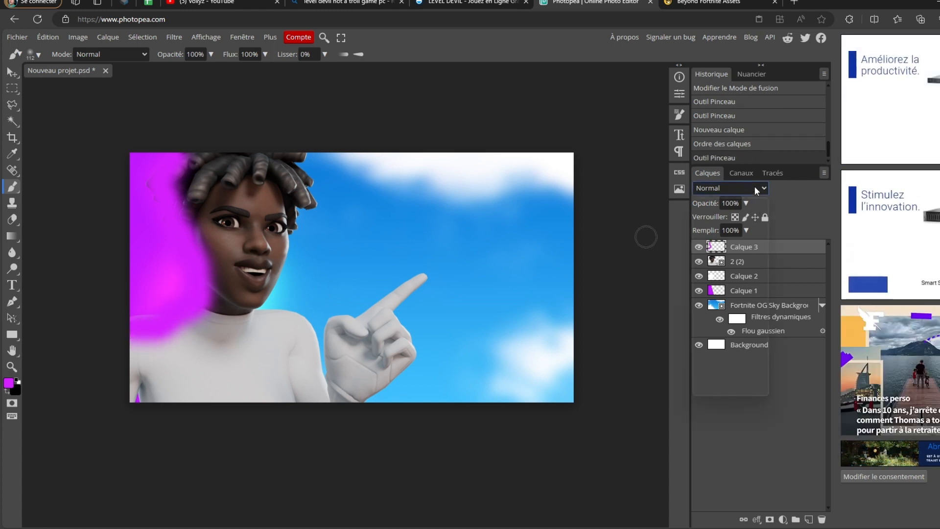
click(730, 357)
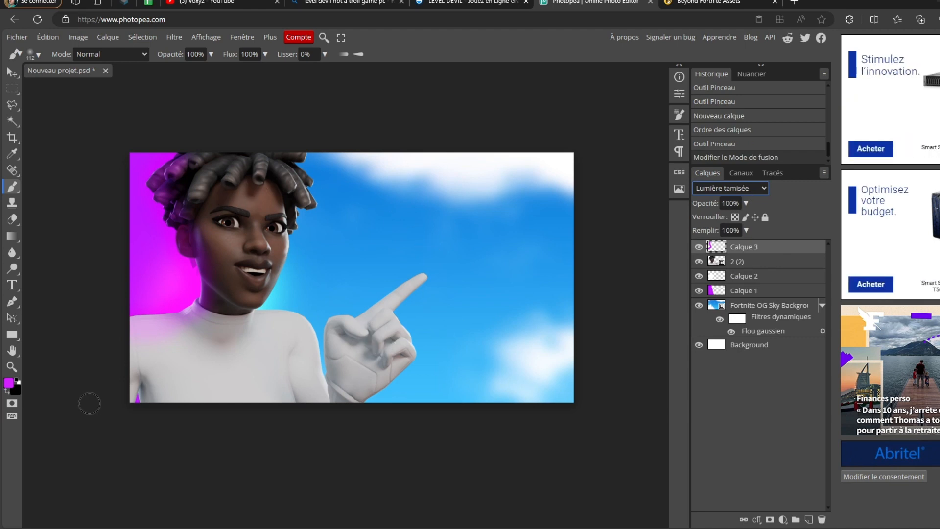
Add small purple brush touches to the character's arm near the canvas's lower-left corner.
mouse_move(138, 383)
mouse_down()
mouse_move(136, 398)
mouse_move(144, 393)
mouse_up()
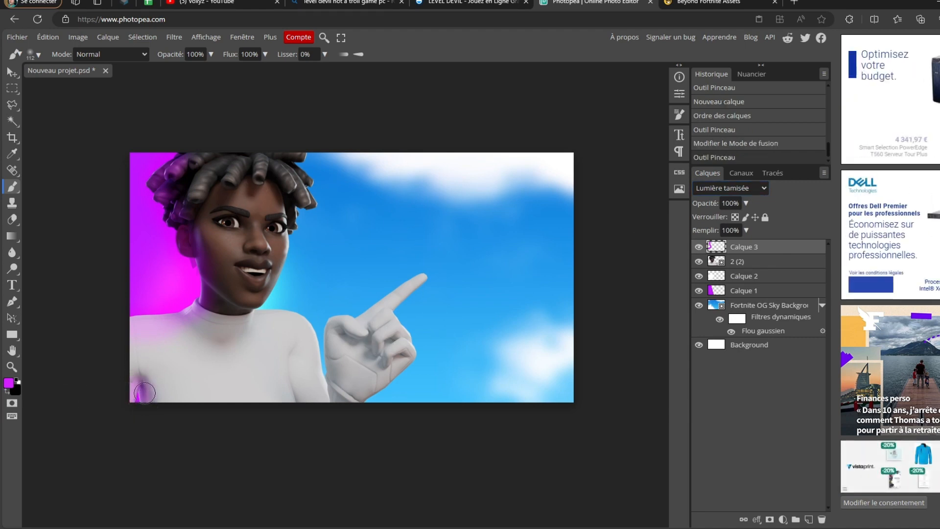
key(ctrl+z)
click(147, 396)
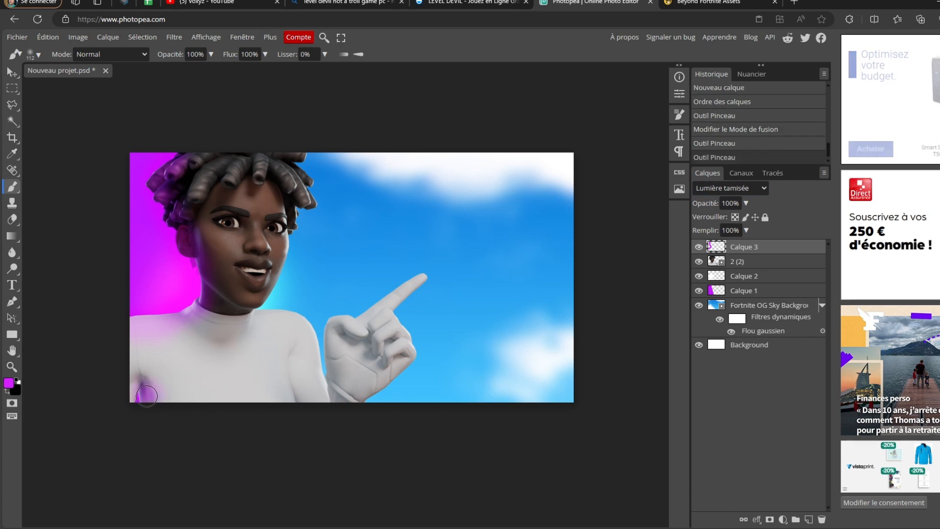
click(195, 306)
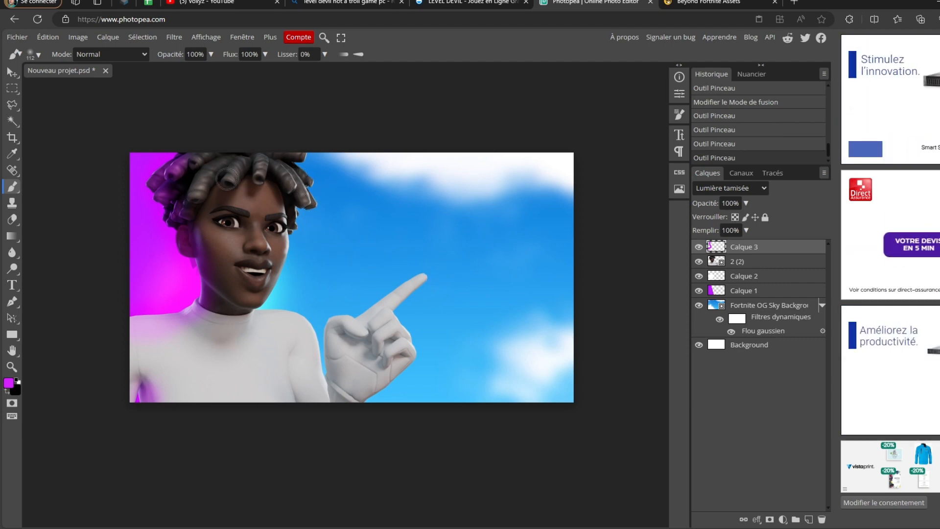
Choose a light blue brush colour and paint it along the right side of the character's hair and body and around the pointing hand.
click(8, 382)
drag(216, 183, 216, 192)
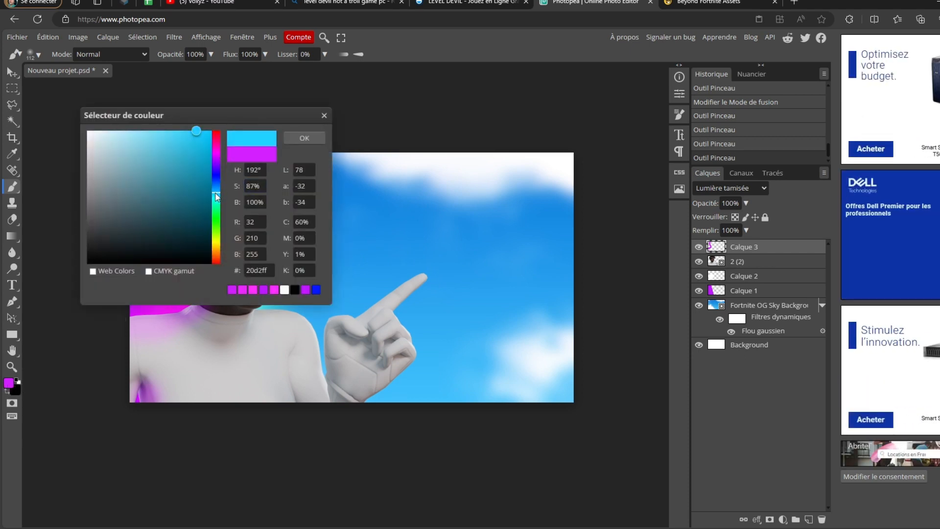
drag(191, 130, 164, 130)
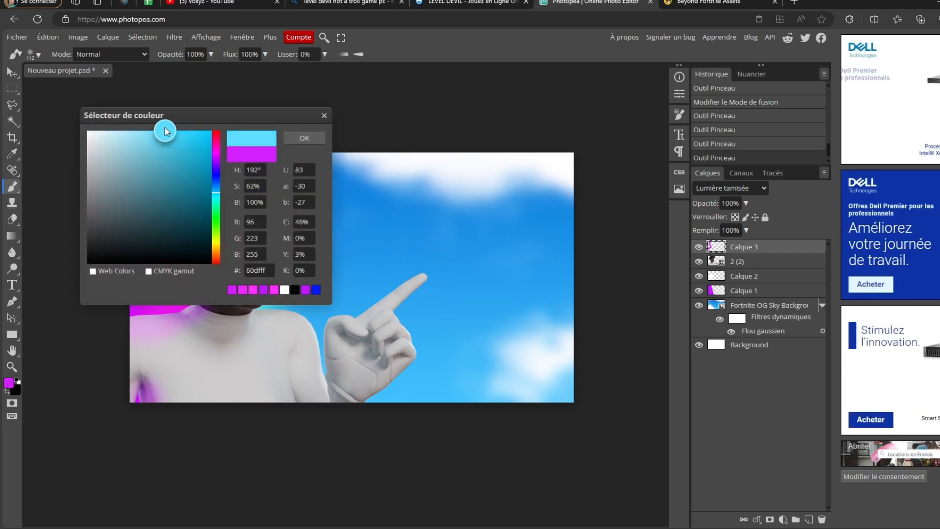
click(218, 188)
drag(218, 188, 219, 186)
click(305, 139)
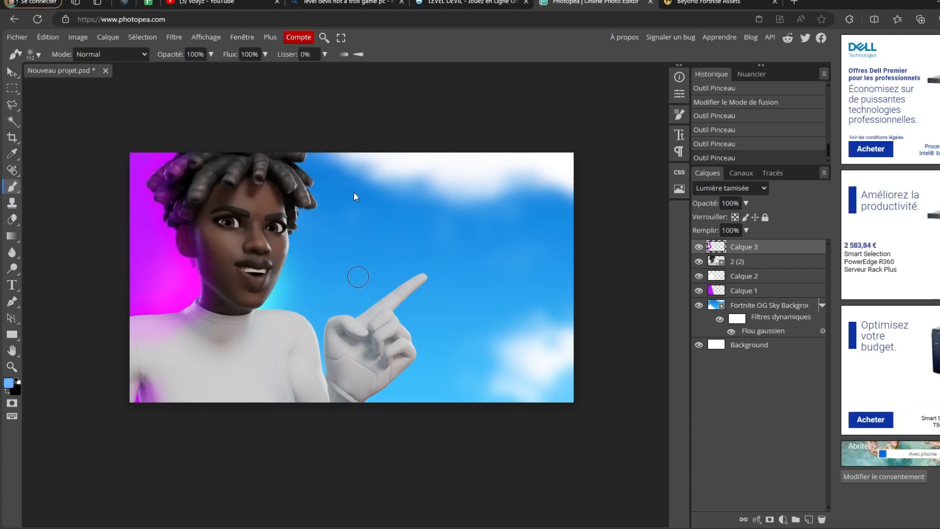
mouse_move(298, 158)
mouse_down()
mouse_move(304, 215)
mouse_move(262, 310)
mouse_move(318, 339)
mouse_move(337, 382)
mouse_move(328, 381)
mouse_move(344, 324)
mouse_move(384, 307)
mouse_move(361, 316)
mouse_move(412, 278)
mouse_up()
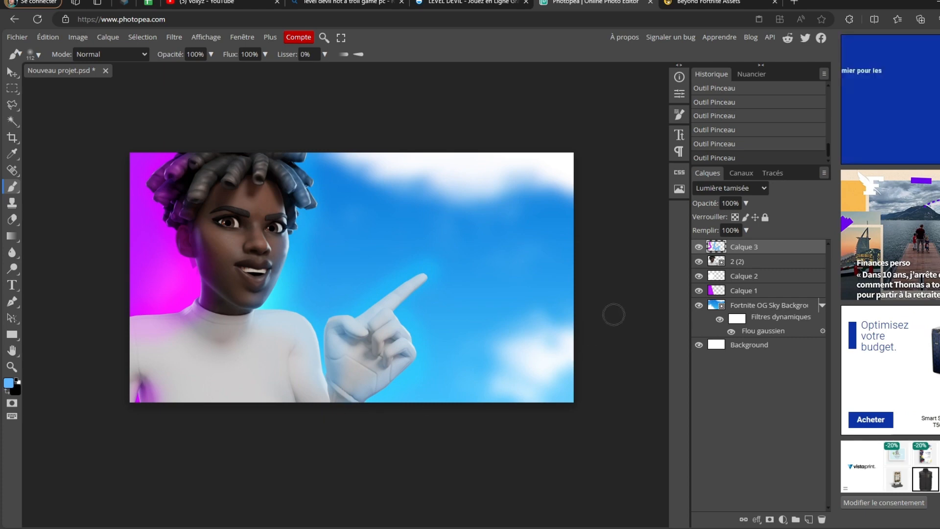
Lower the opacity of the painted lighting layer Calque 3 to 65%.
scroll(490, 342, down, 3)
scroll(465, 274, up, 4)
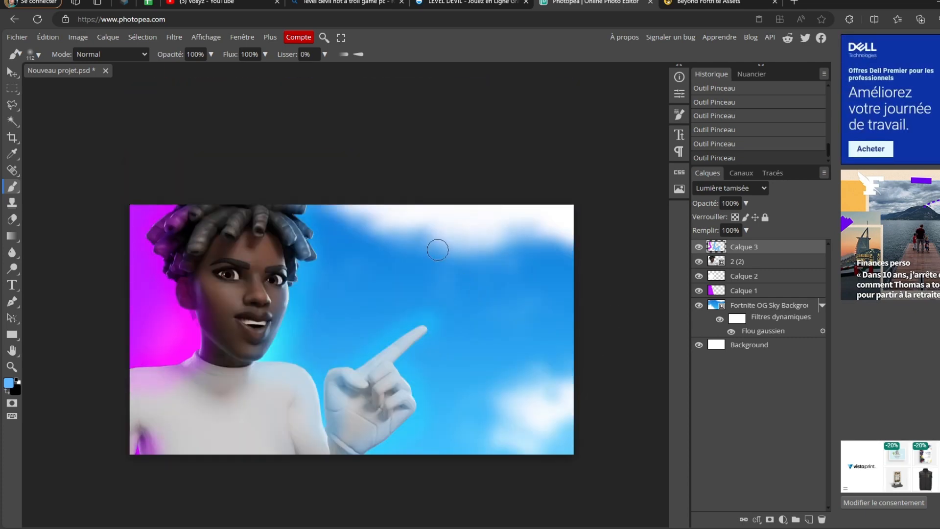
click(746, 203)
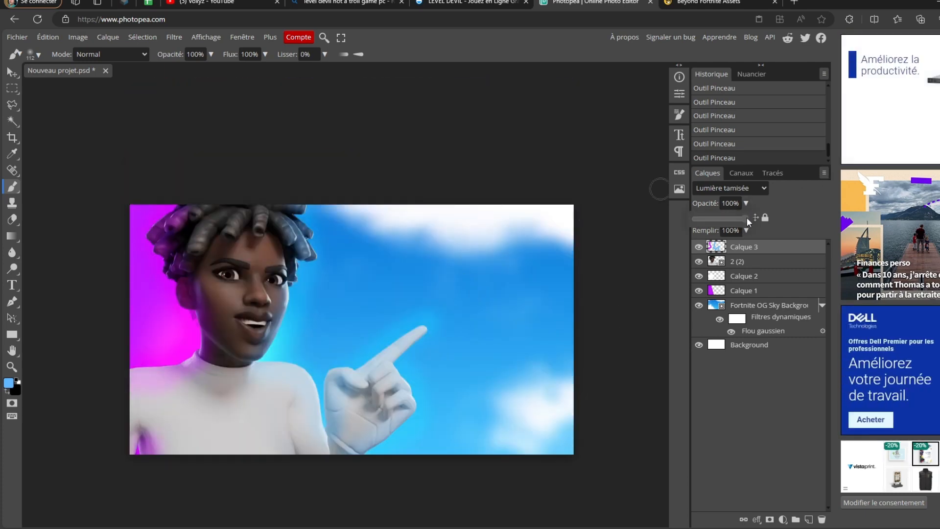
drag(747, 217, 727, 217)
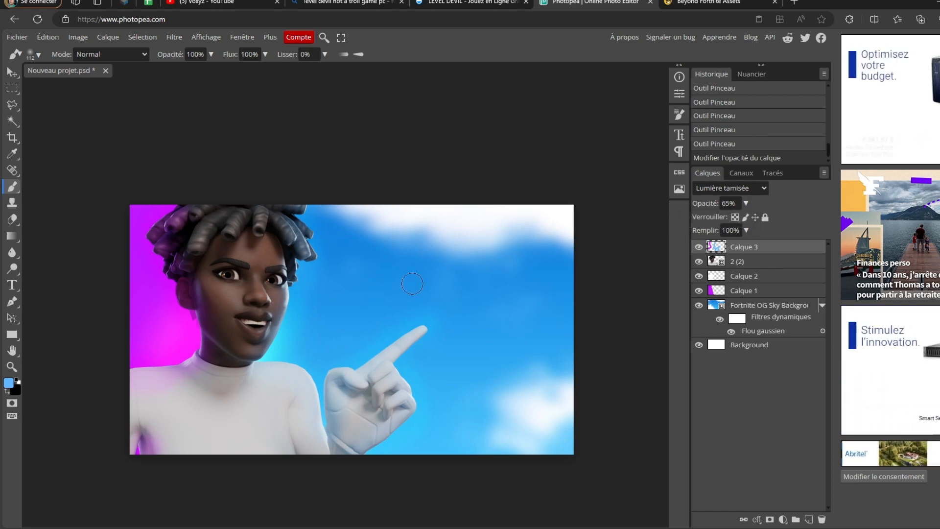
scroll(399, 337, down, 1)
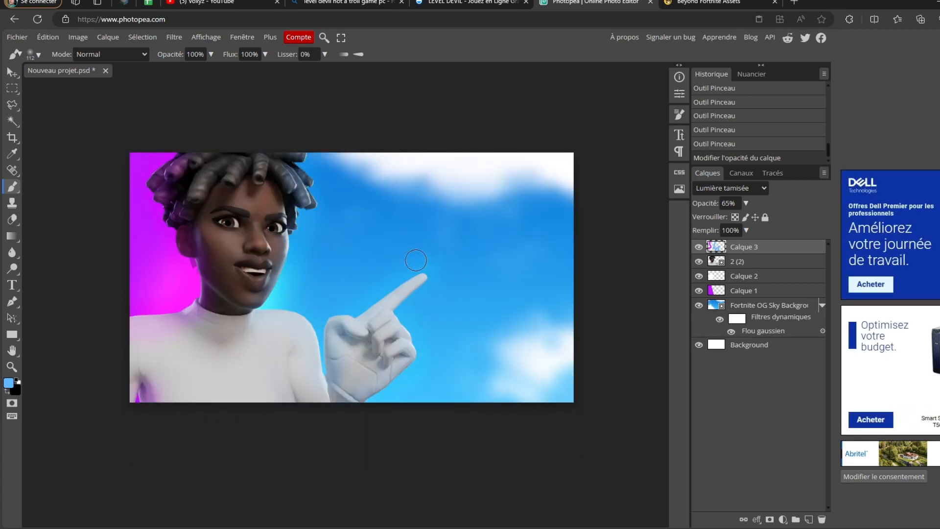
Place the combos tryhard png image beneath the character layer 2 (2), above the pointing finger, scaled to about 41%.
key(v)
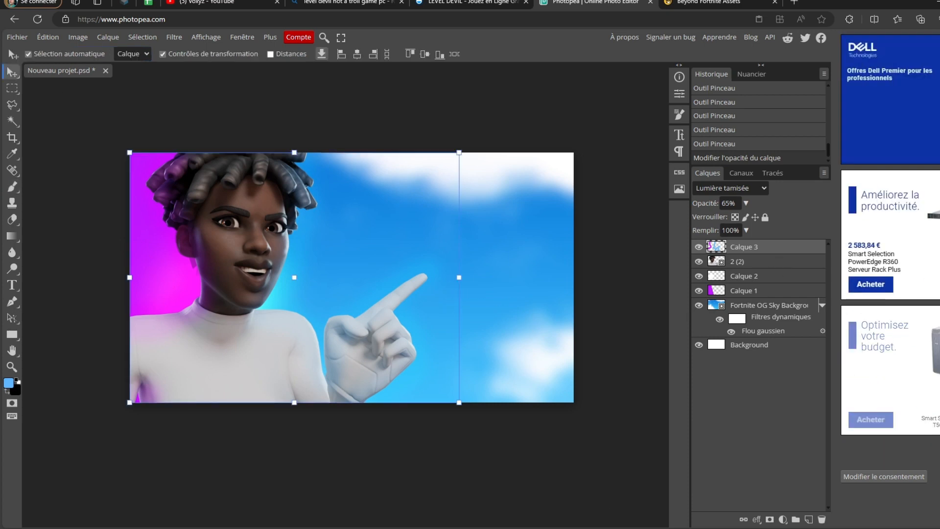
key(alt+Tab)
scroll(631, 269, down, 5)
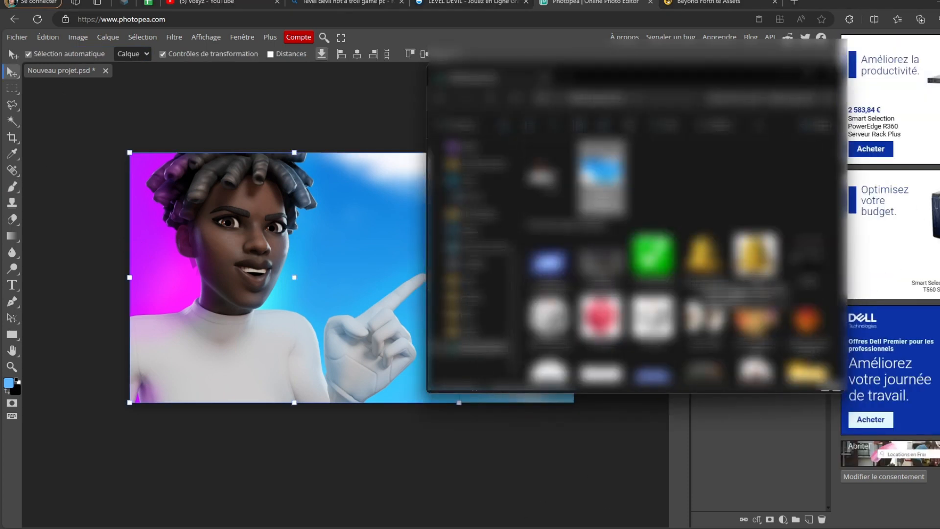
drag(551, 264, 369, 247)
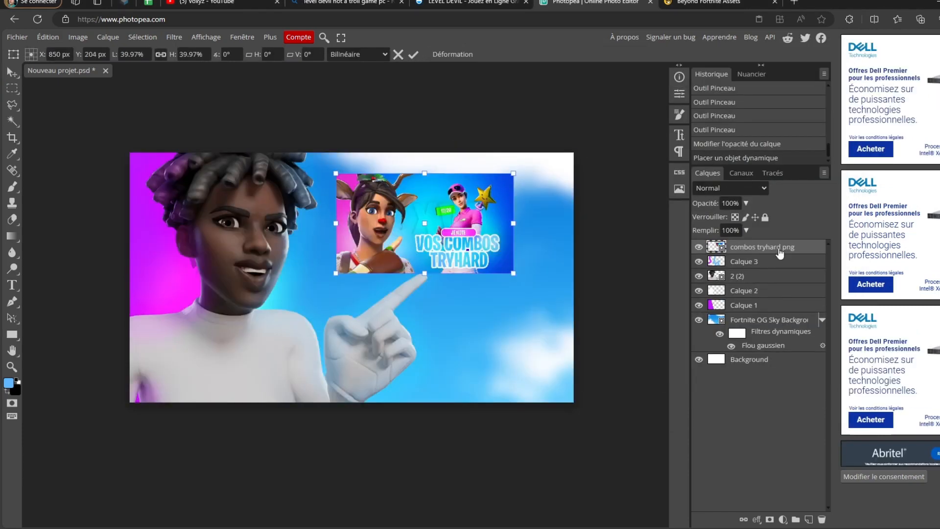
drag(778, 247, 786, 285)
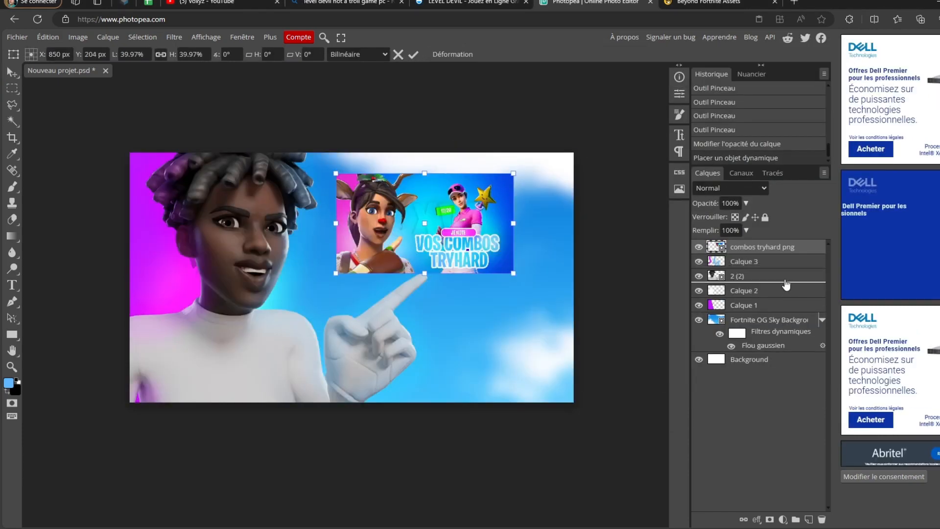
drag(440, 243, 444, 241)
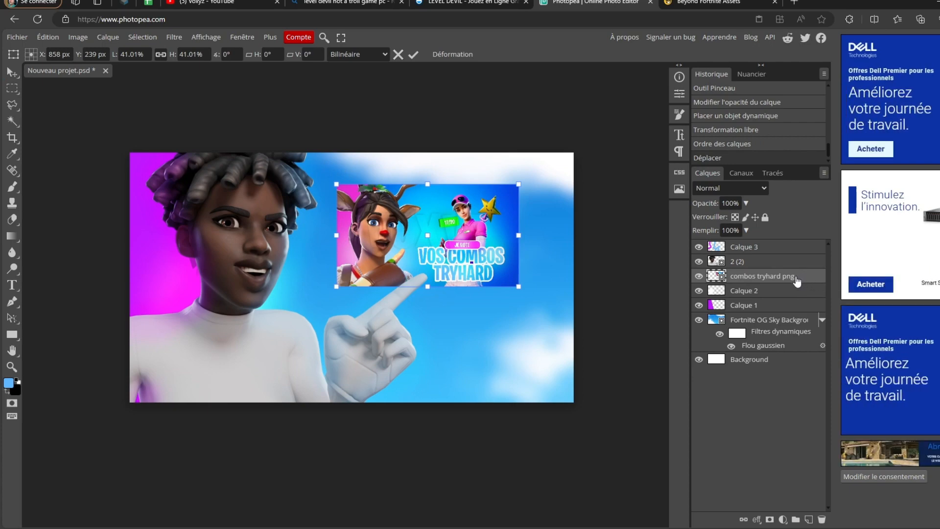
key(Return)
Pixelate the placed combos tryhard png image with the Mosaïque filter.
click(174, 37)
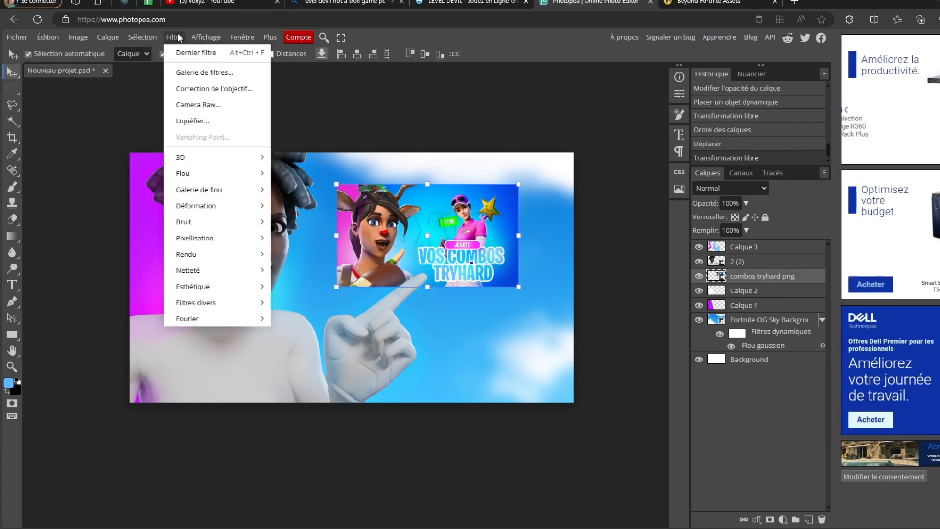
mouse_move(220, 237)
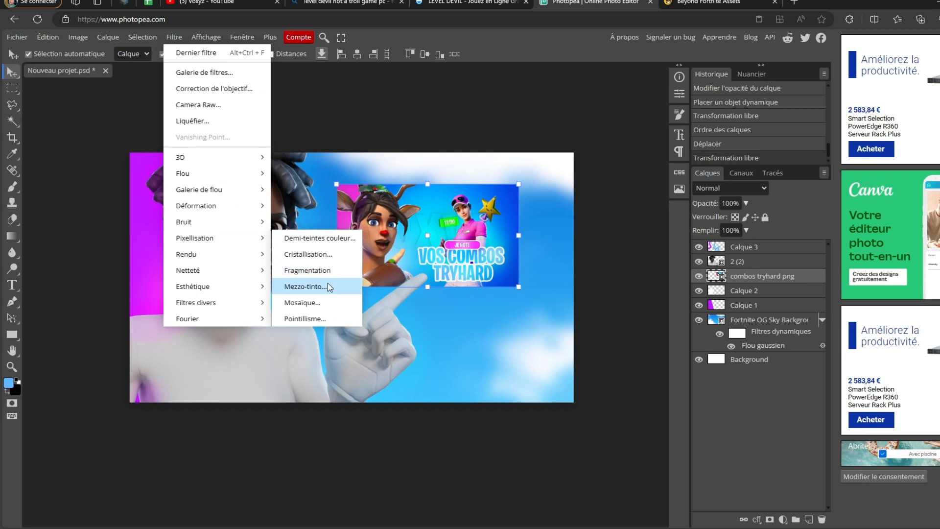
click(313, 303)
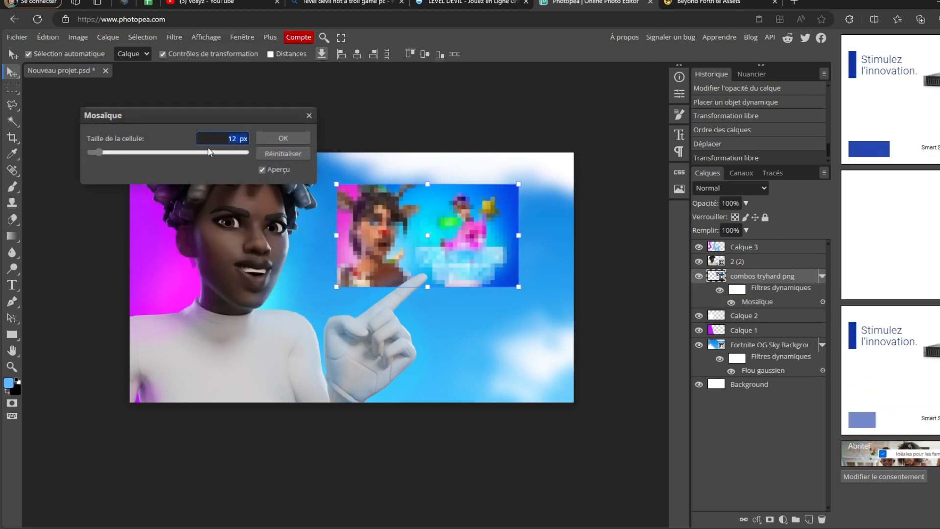
key(Return)
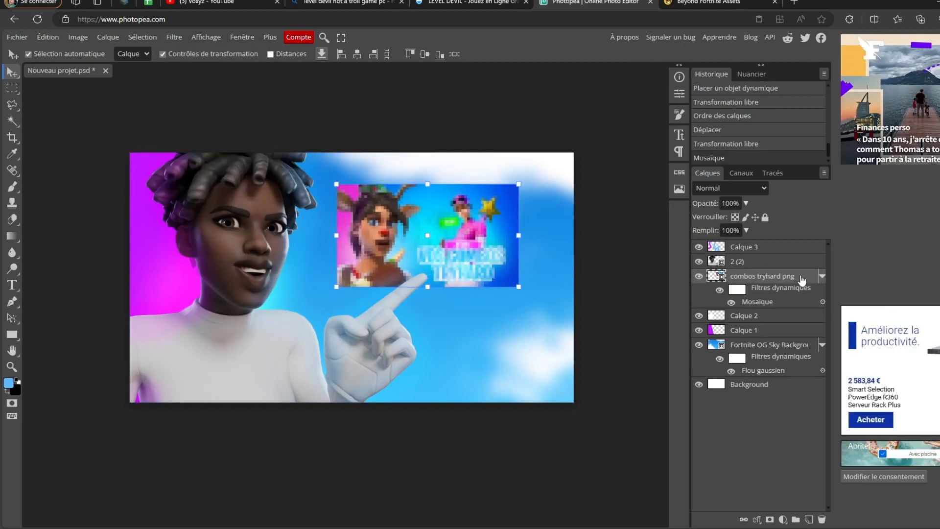
Give the pixelated image a drop shadow (Ombre portée) with 34% opacity, 0 px distance and 40 px size.
double_click(806, 279)
key(Return)
right_click(810, 277)
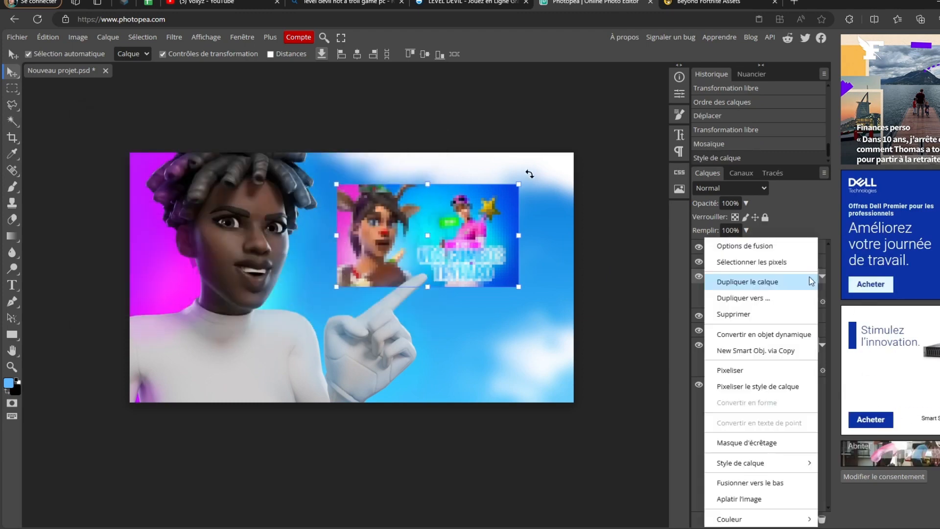
click(724, 245)
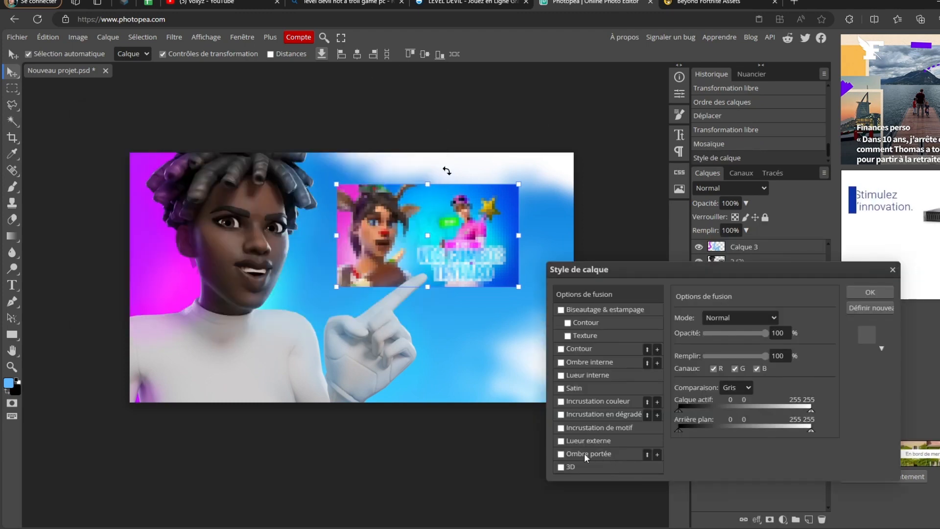
click(588, 453)
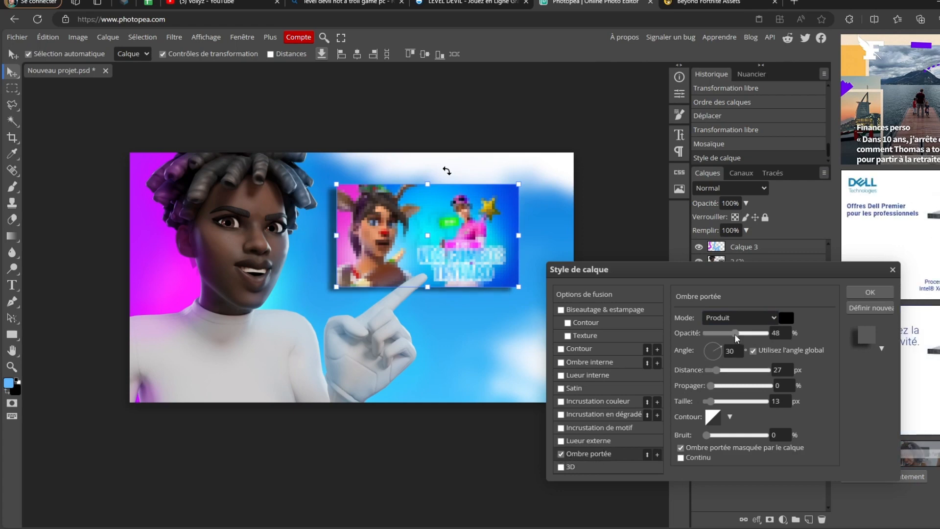
drag(739, 333, 728, 334)
drag(714, 401, 720, 404)
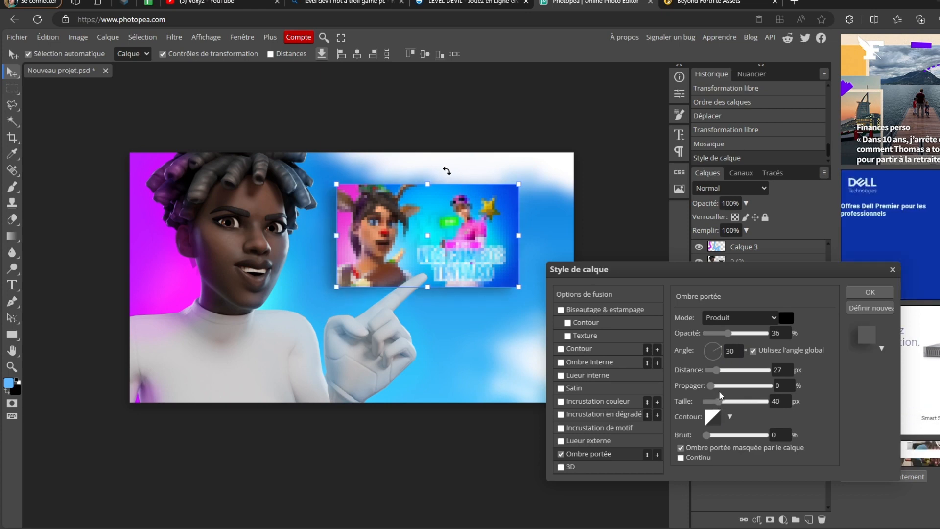
drag(717, 371, 707, 371)
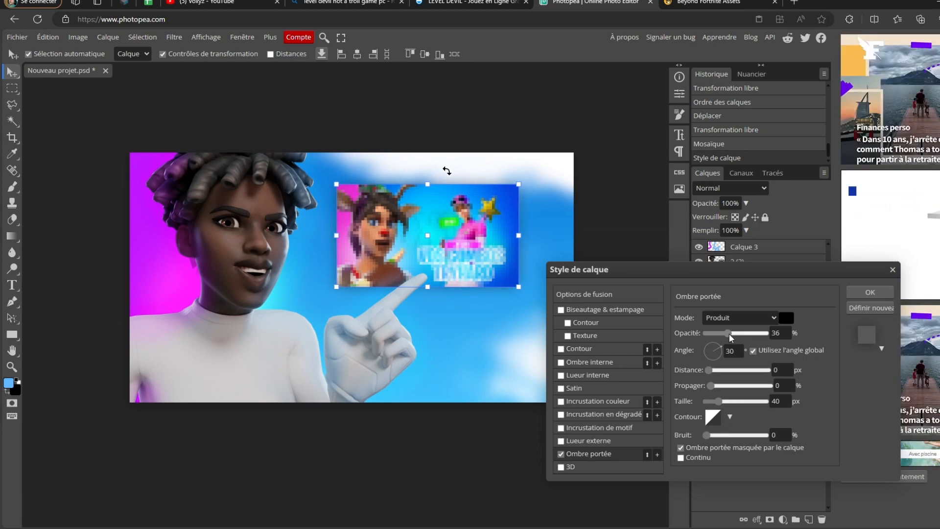
drag(730, 335, 730, 337)
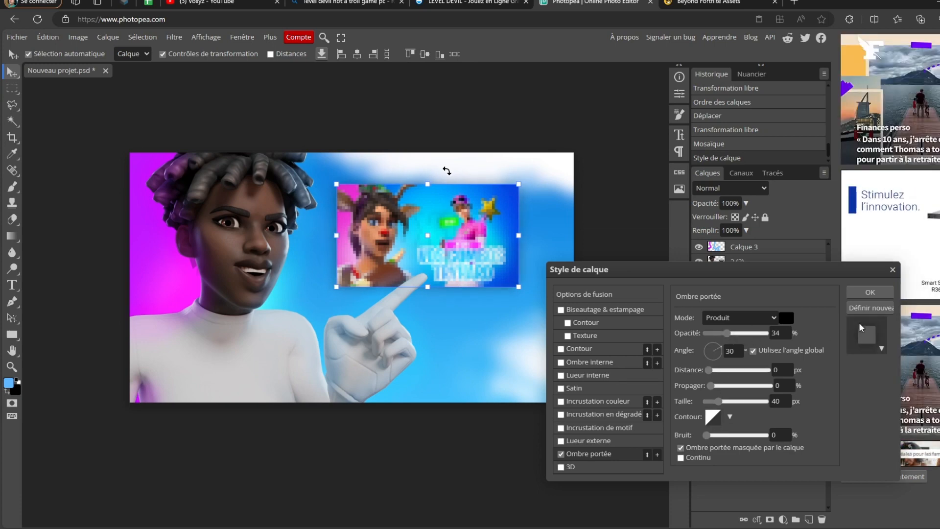
click(870, 292)
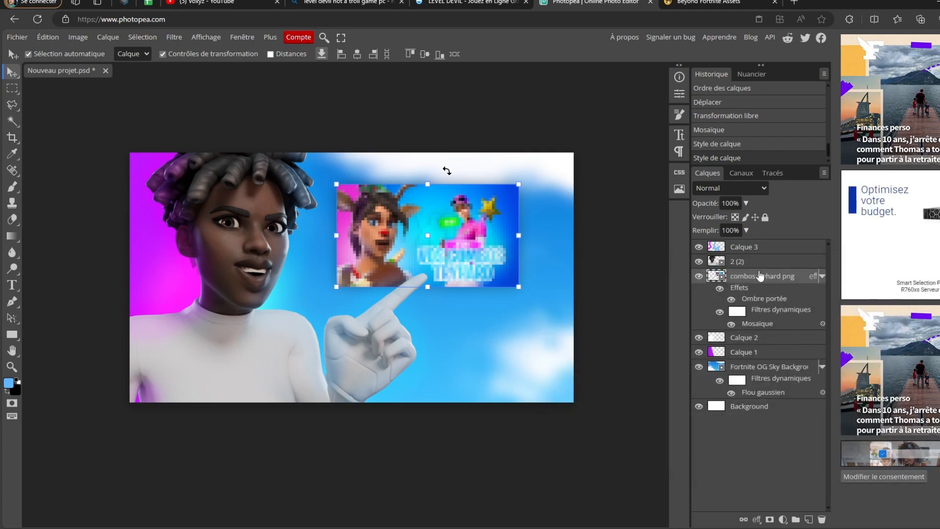
Create a new layer and place it directly above the character layer 2 (2).
click(764, 259)
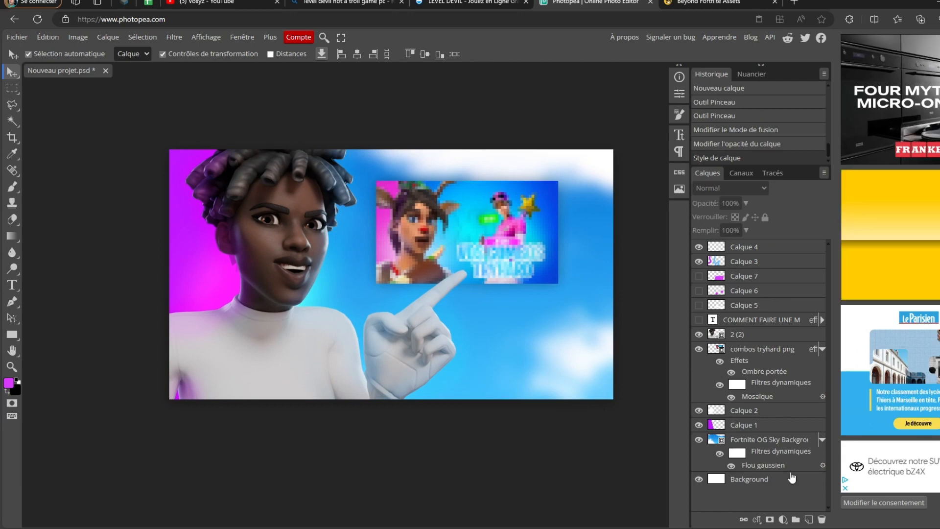
click(809, 520)
drag(751, 253, 764, 341)
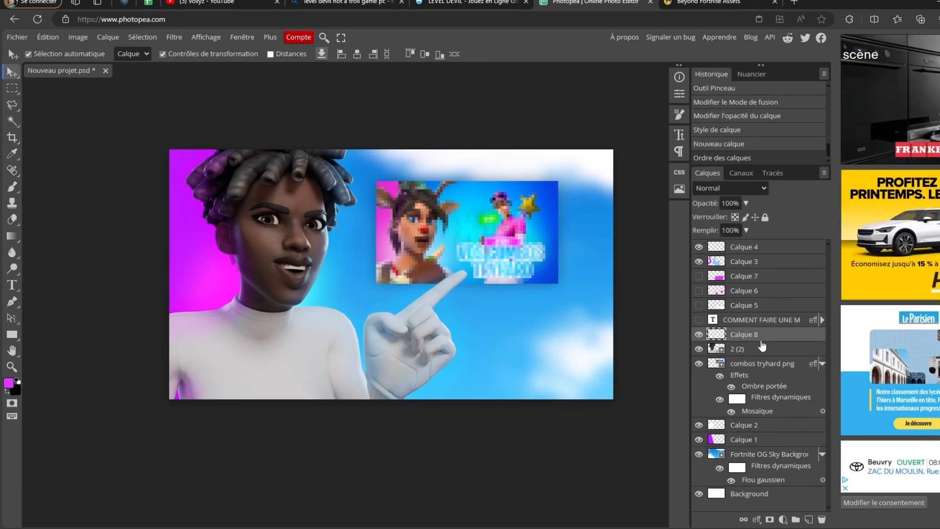
Set the foreground colour to light blue #3ac0ff and activate the Brush tool for painting on the character's face.
scroll(307, 251, up, 5)
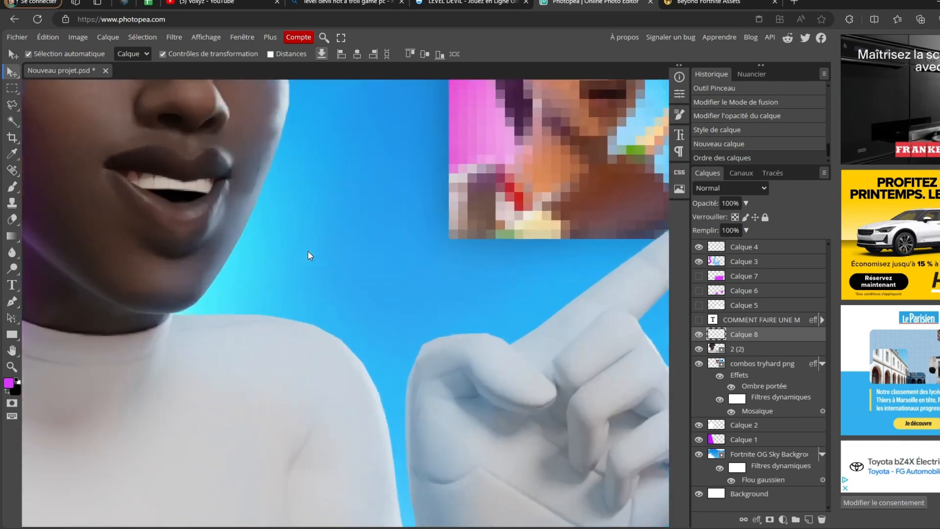
scroll(410, 283, down, 3)
scroll(483, 264, up, 2)
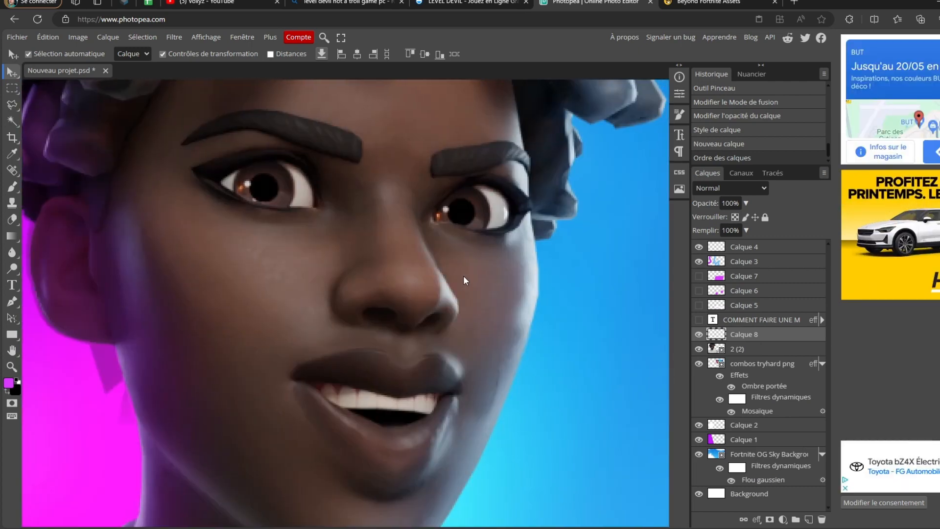
scroll(463, 277, down, 1)
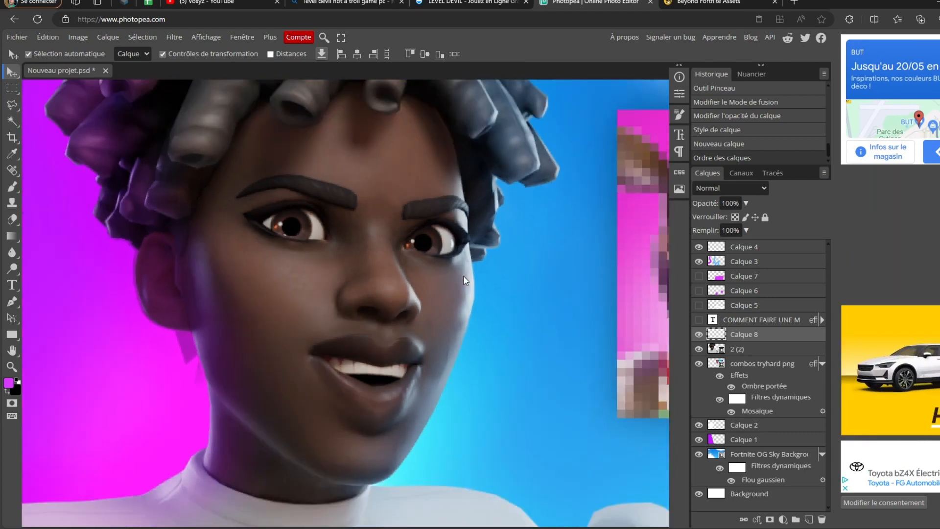
scroll(463, 279, down, 1)
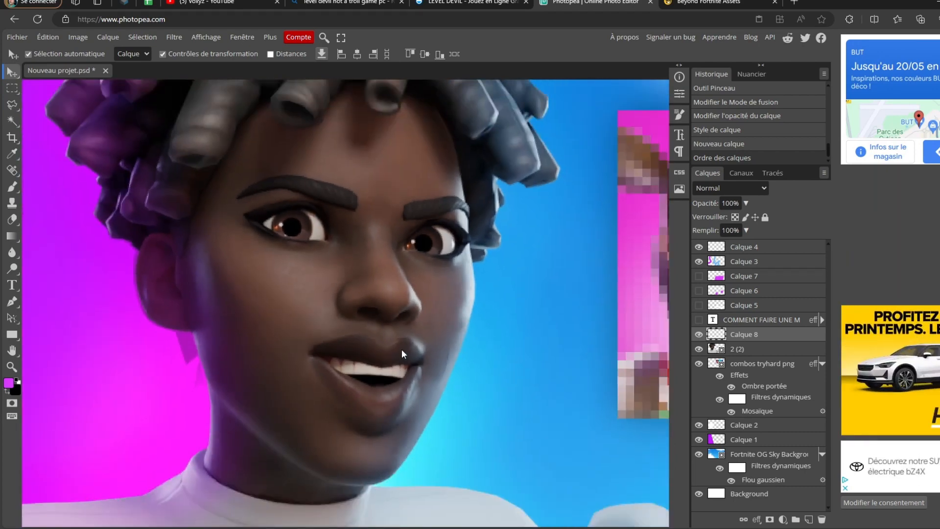
drag(424, 309, 430, 376)
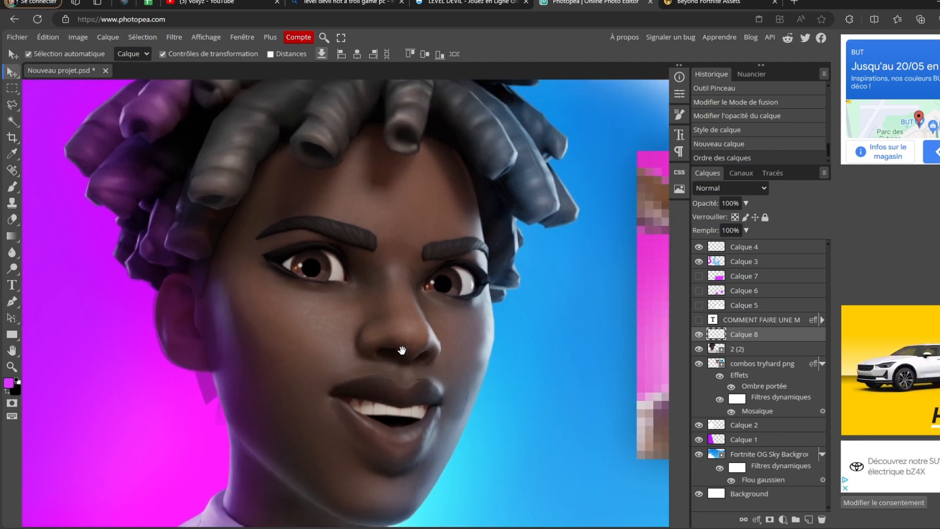
click(9, 386)
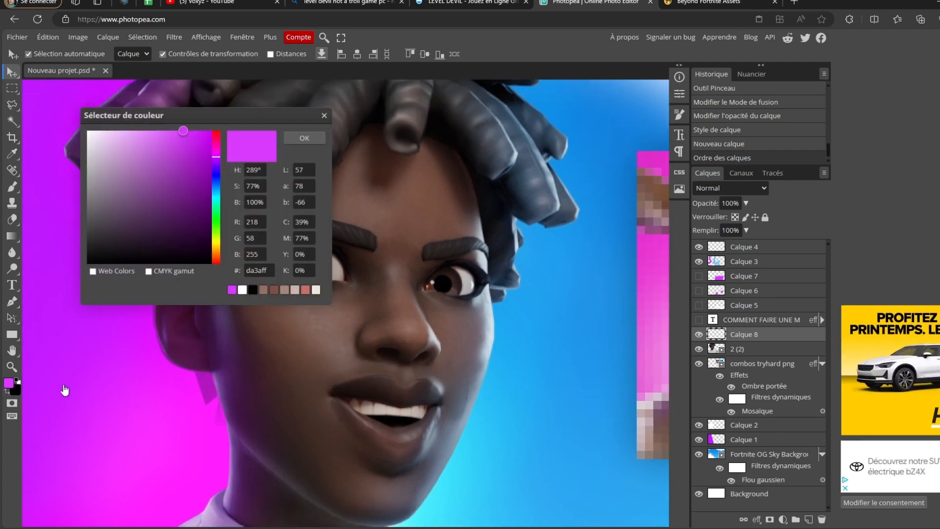
drag(217, 194, 217, 190)
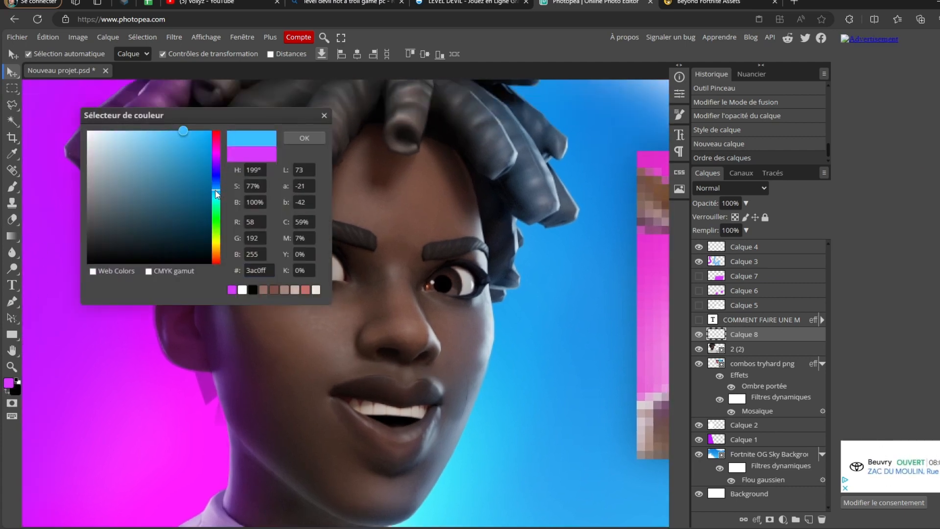
click(311, 141)
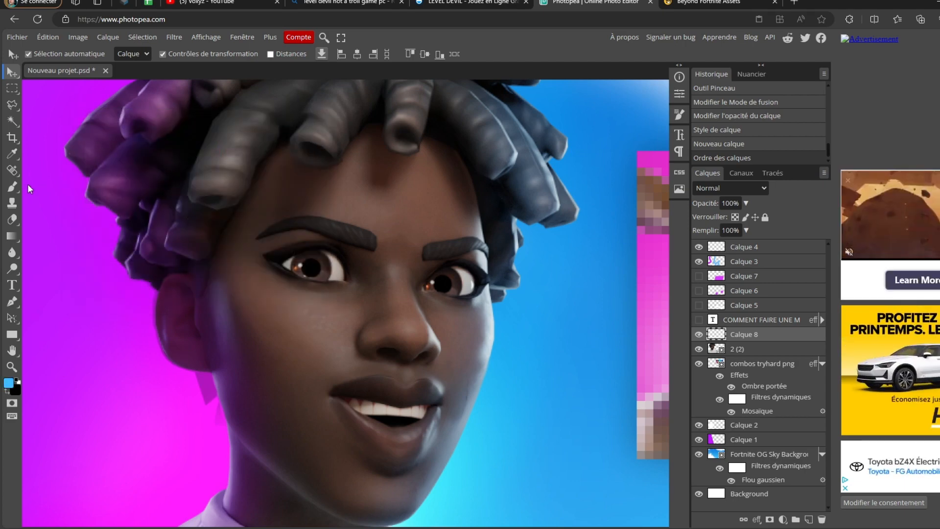
click(13, 186)
Try painting light blue over the character's eye area on Calque 8 and undo the stroke.
mouse_move(418, 265)
mouse_down()
mouse_move(359, 320)
mouse_move(249, 369)
mouse_move(313, 293)
mouse_move(300, 290)
mouse_move(285, 303)
mouse_move(294, 272)
mouse_move(318, 252)
mouse_move(333, 268)
mouse_up()
key(ctrl+z)
drag(318, 309, 303, 315)
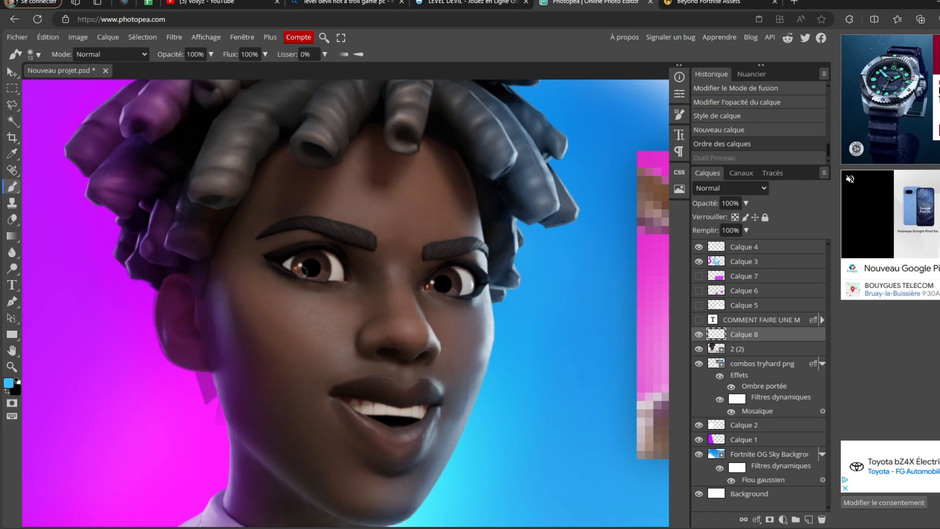
Paint both irises light blue on Calque 8 and set the layer's blend mode to Lumière tamisée.
mouse_move(301, 257)
mouse_down()
mouse_move(324, 264)
mouse_move(320, 279)
mouse_up()
mouse_move(431, 287)
mouse_down()
mouse_move(455, 279)
mouse_move(436, 285)
mouse_up()
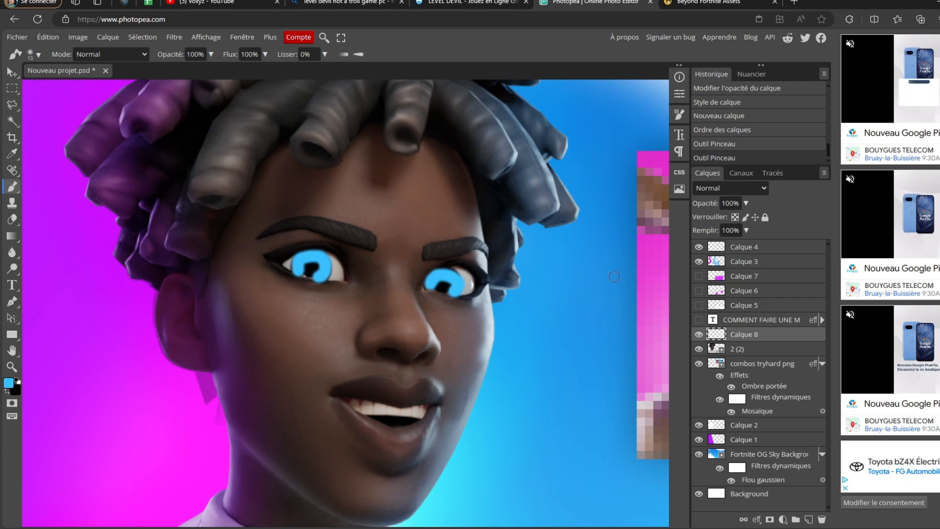
click(741, 187)
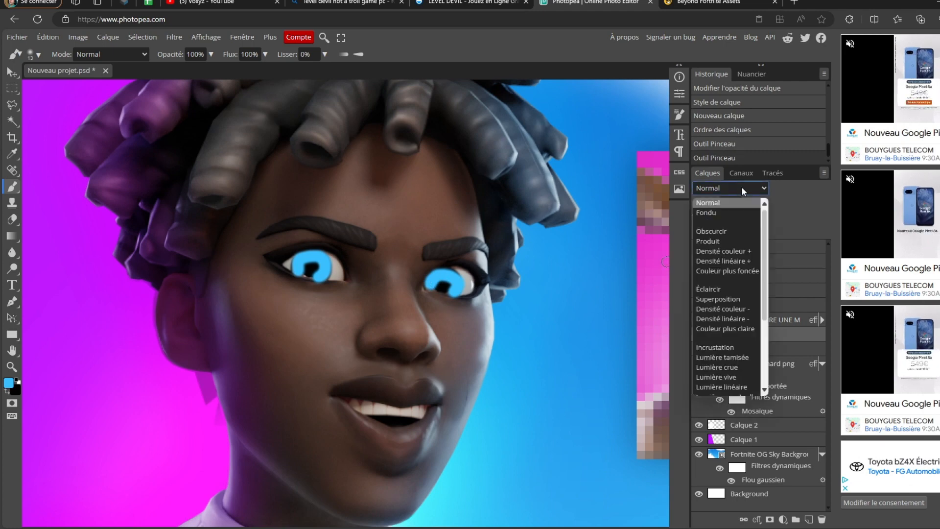
click(733, 357)
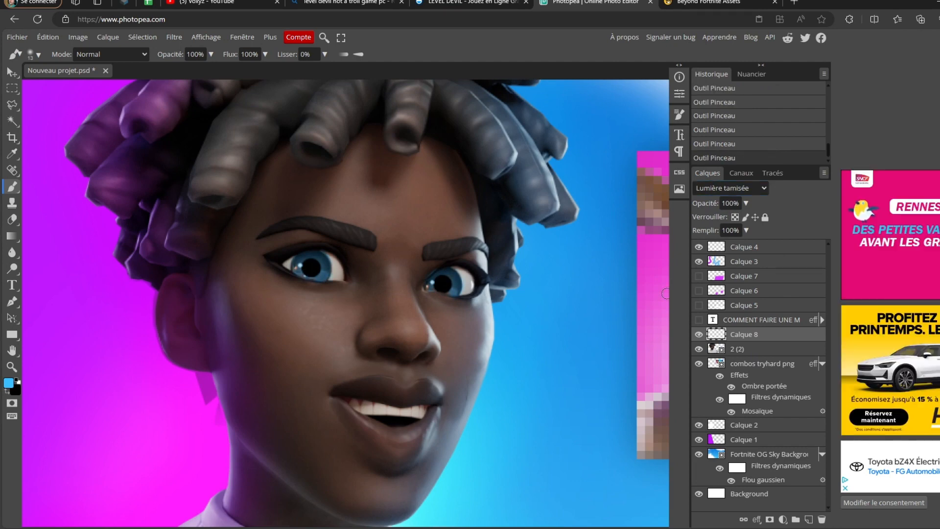
Create a new layer above Calque 8 and paint soft white over the whites of both eyes.
key(ctrl+shift+n)
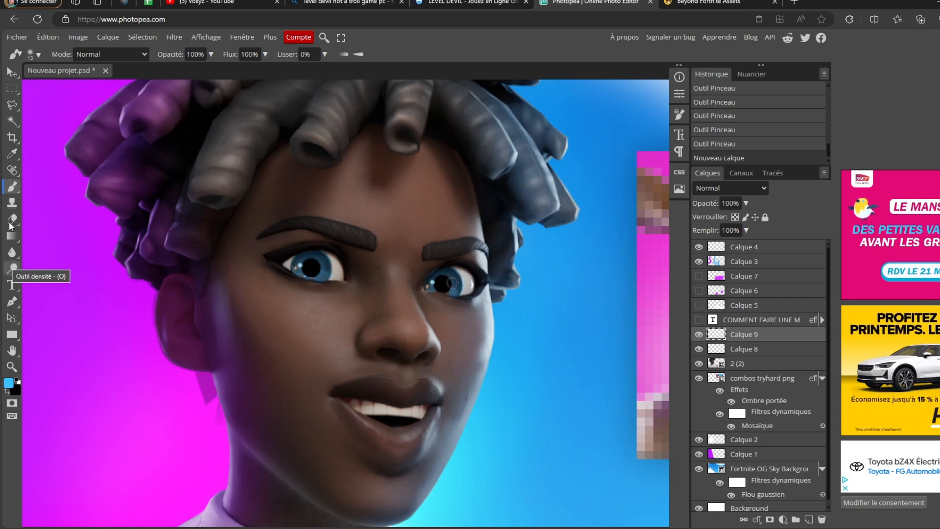
click(16, 381)
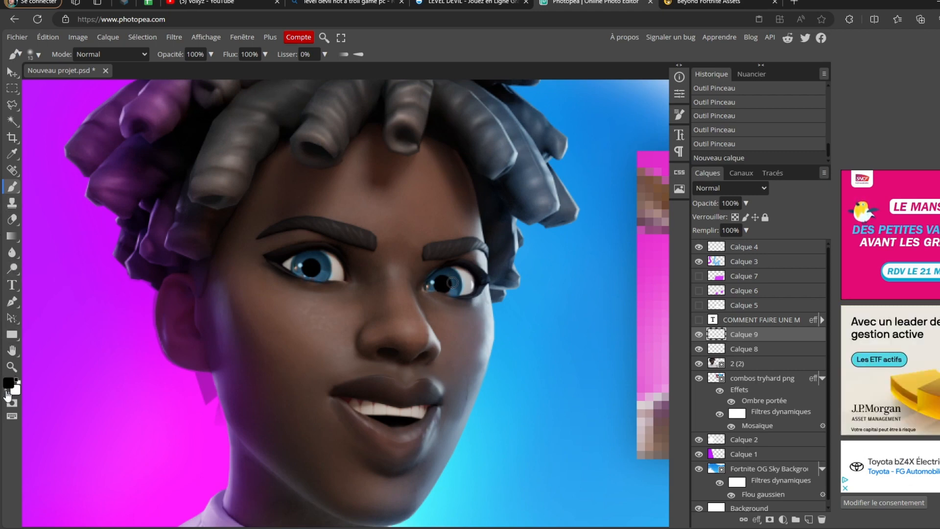
click(7, 391)
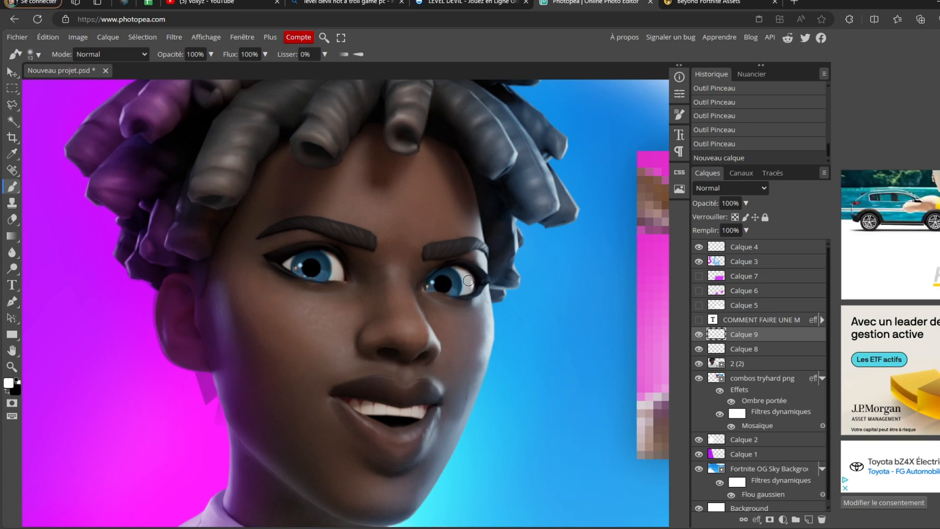
drag(466, 281, 477, 283)
mouse_move(473, 296)
mouse_down()
mouse_move(474, 283)
mouse_move(453, 281)
mouse_up()
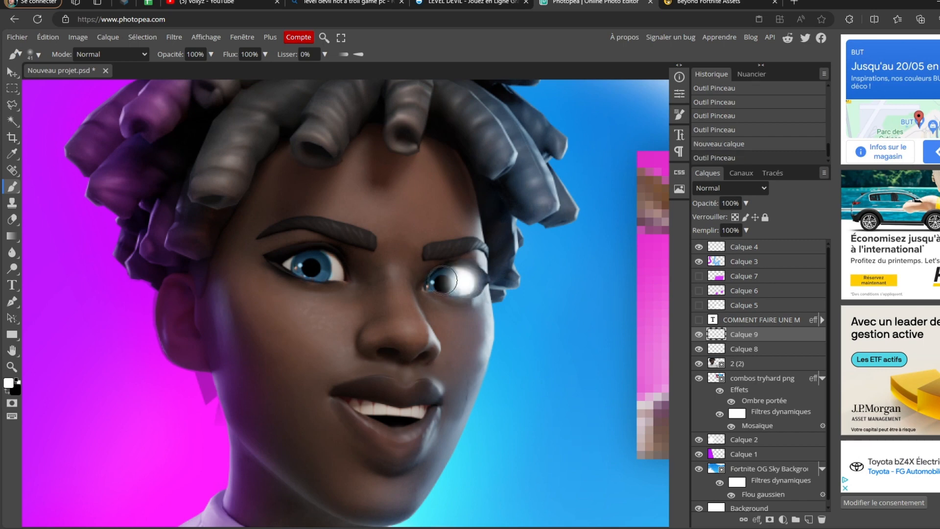
click(337, 274)
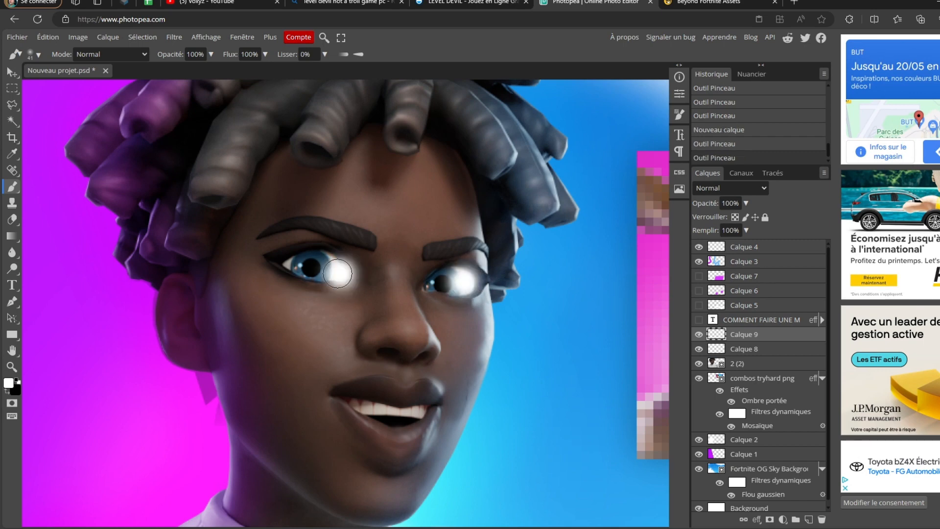
drag(297, 266, 298, 263)
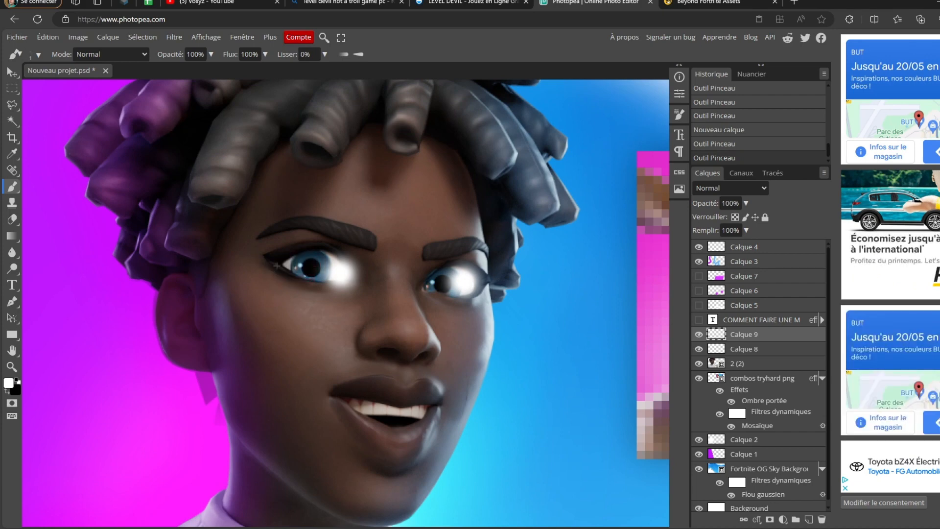
click(298, 263)
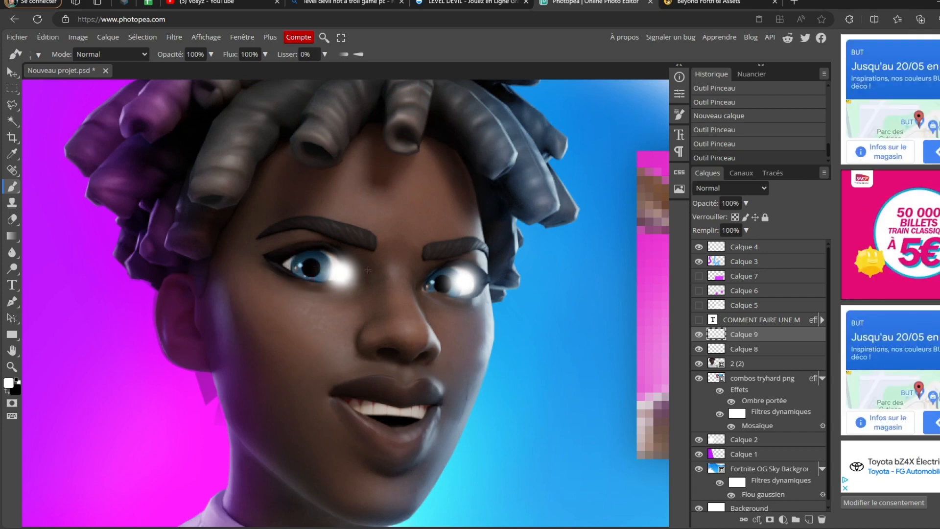
mouse_move(297, 277)
mouse_down()
mouse_move(304, 269)
mouse_move(294, 267)
mouse_up()
click(289, 263)
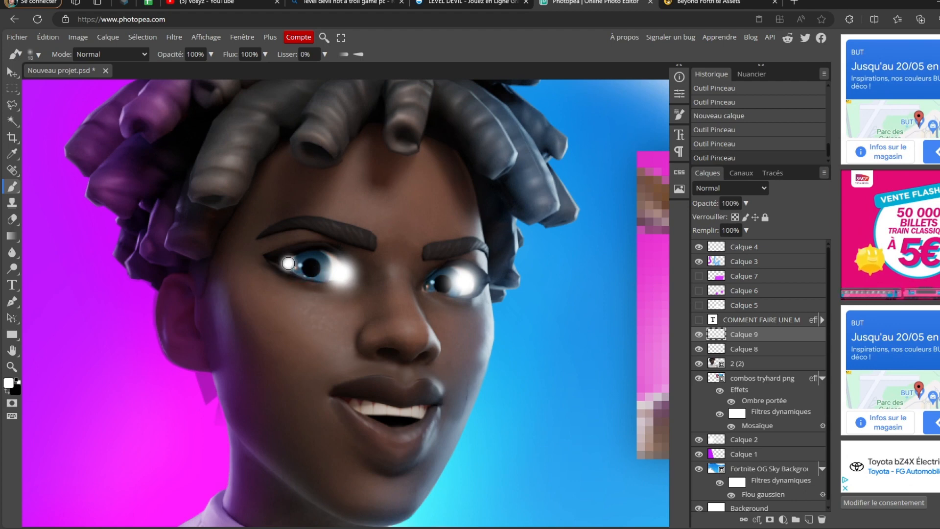
Set the blend mode of the white eye paint layer, Calque 9, to Incrustation.
click(733, 188)
click(730, 347)
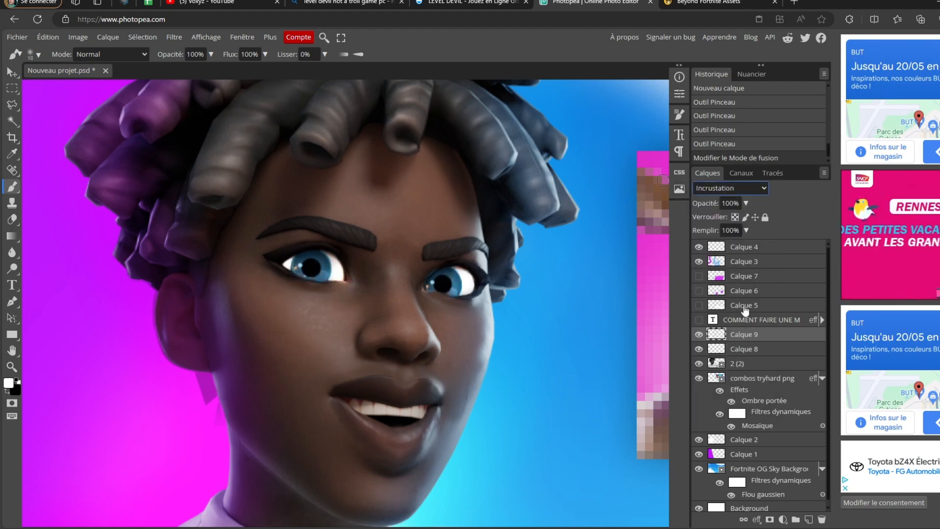
scroll(486, 301, down, 4)
scroll(484, 293, up, 4)
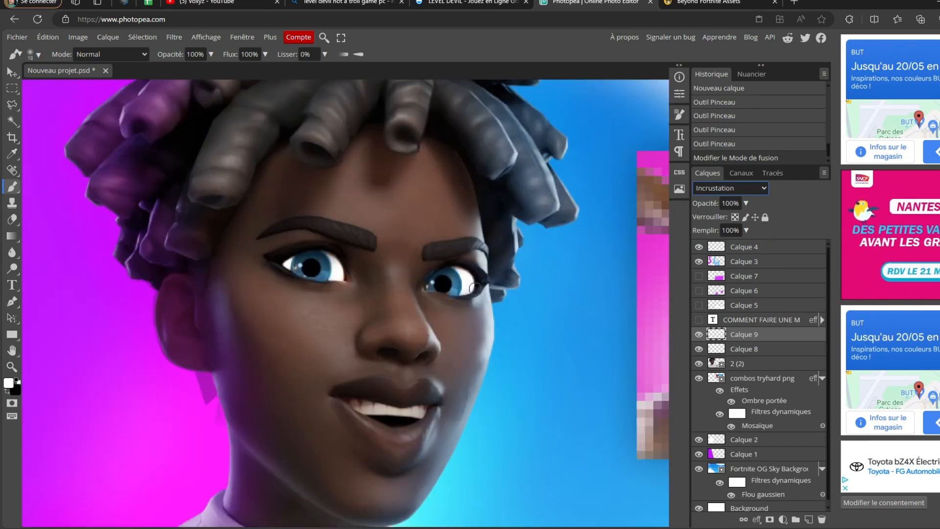
On a new layer above Calque 9, dab a larger soft white spot over each iris and set the blend mode to Incrustation.
key(ctrl+minus)
key(ctrl+minus)
key(ctrl+minus)
key(ctrl+minus)
key(ctrl+minus)
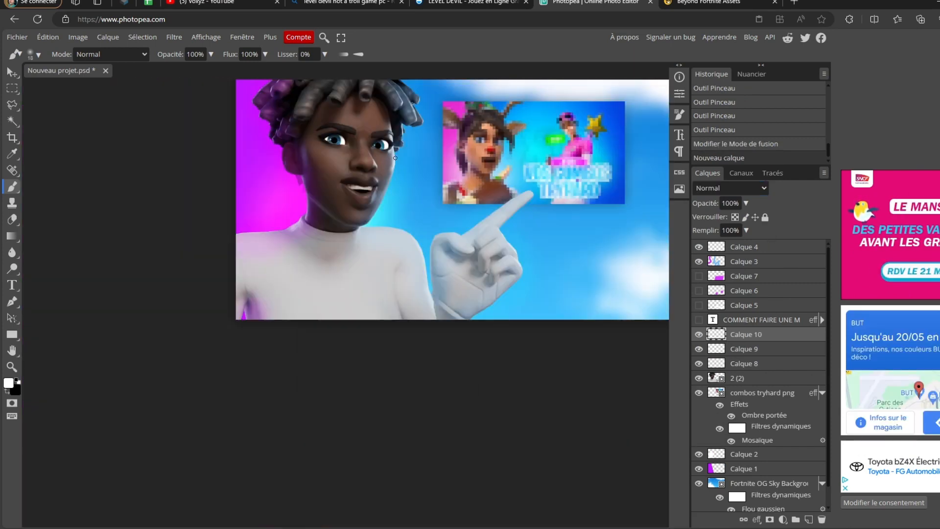
key(ctrl+plus)
key(ctrl+plus)
key(ctrl+plus)
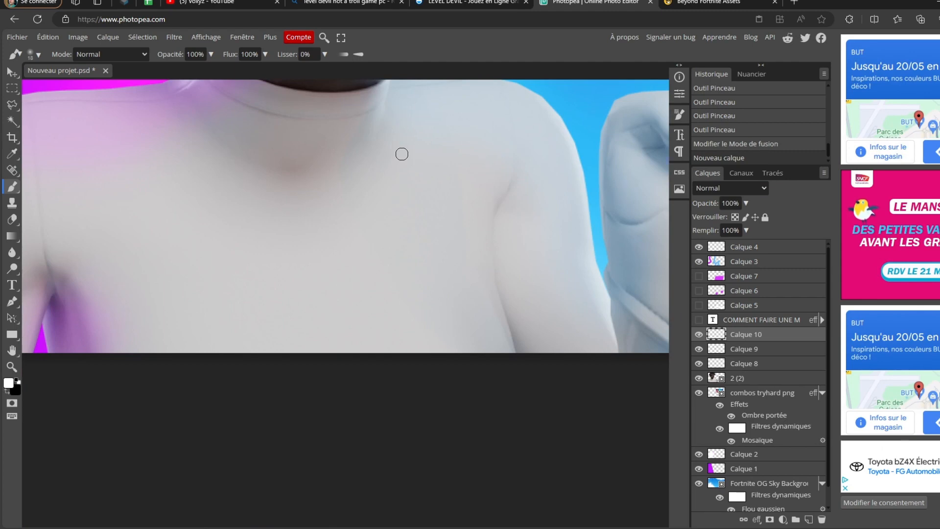
scroll(416, 262, up, 4)
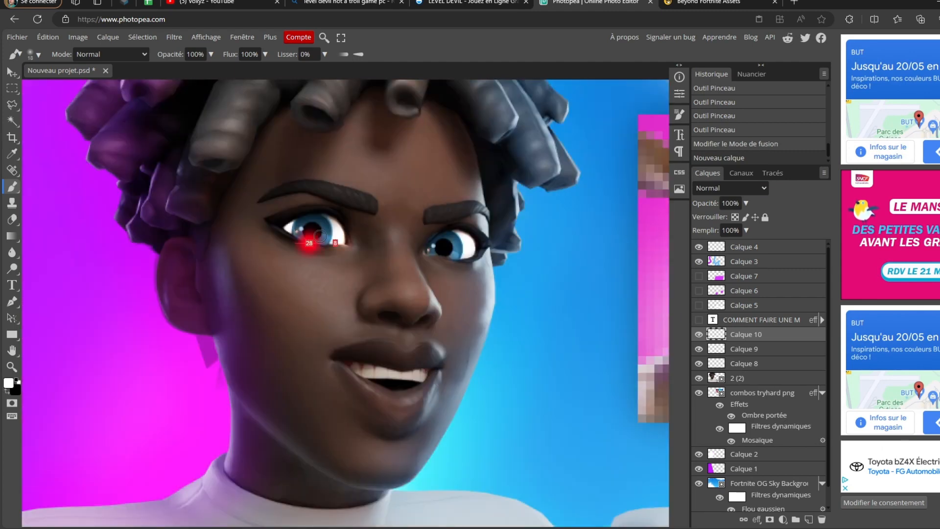
key(bracketright)
key(bracketright)
key(bracketright)
key(bracketright)
key(bracketright)
click(313, 233)
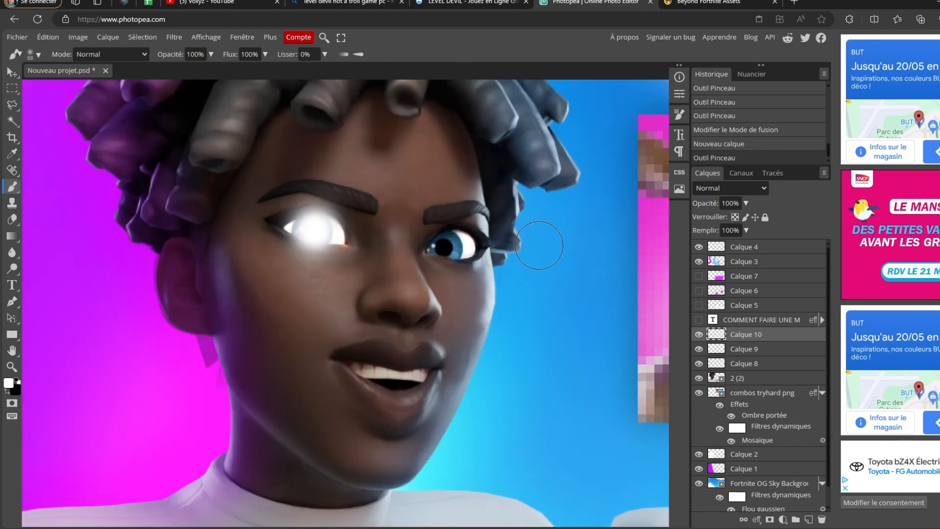
click(451, 243)
click(748, 188)
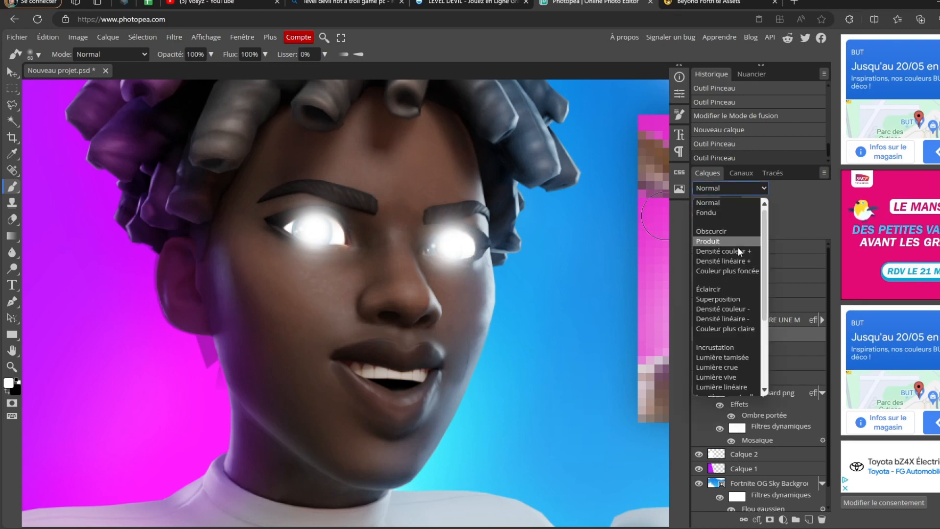
click(722, 349)
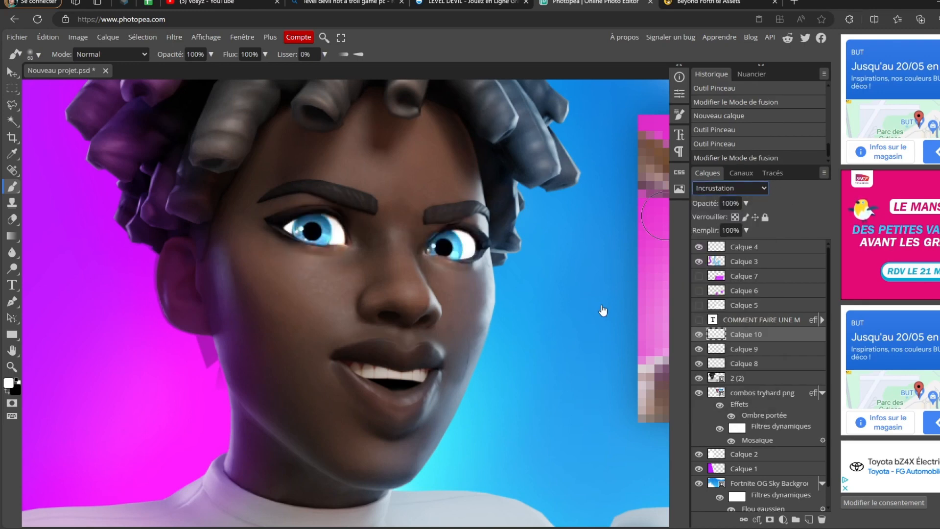
Examine the whole thumbnail to judge the brightened eyes within the overall composition.
key(ctrl+minus)
key(ctrl+minus)
key(ctrl+minus)
key(ctrl+minus)
key(ctrl+minus)
key(ctrl+minus)
key(ctrl+minus)
key(ctrl+minus)
key(ctrl+minus)
key(ctrl+plus)
key(ctrl+plus)
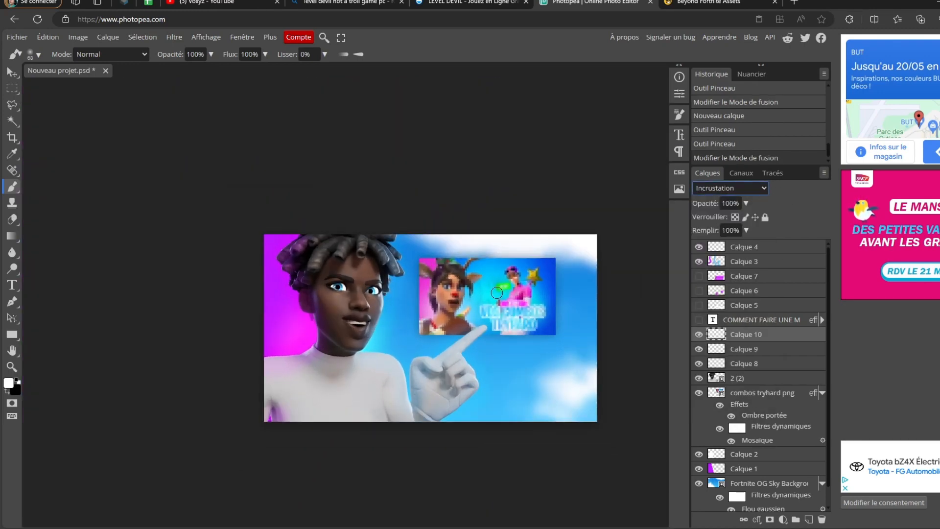
scroll(402, 378, down, 3)
scroll(402, 377, up, 2)
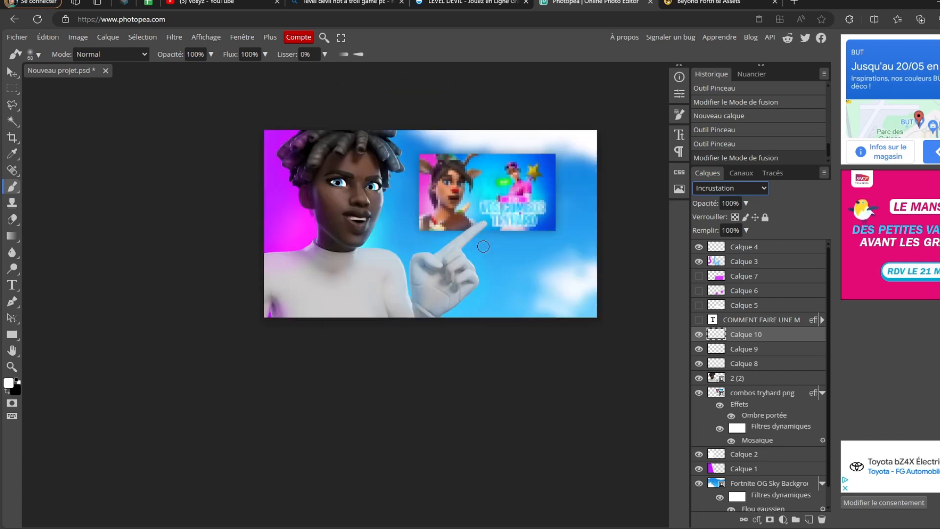
drag(483, 245, 451, 268)
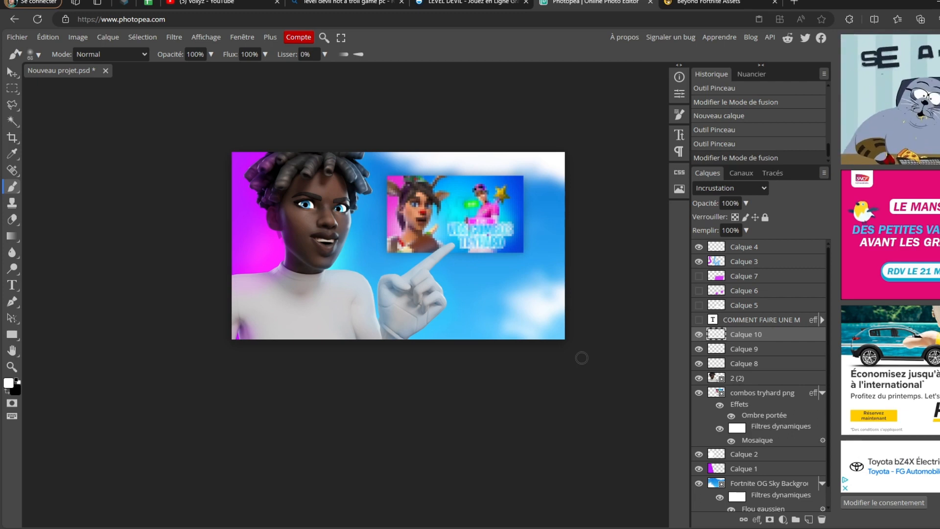
scroll(473, 386, up, 1)
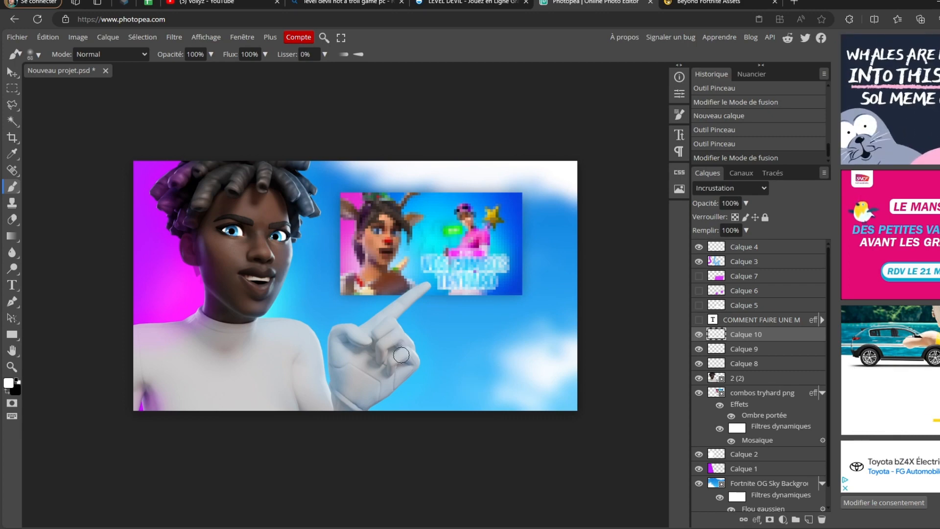
Add an Exposition adjustment layer with the exposure at -3.79 and move it to the top of the layer stack.
click(746, 322)
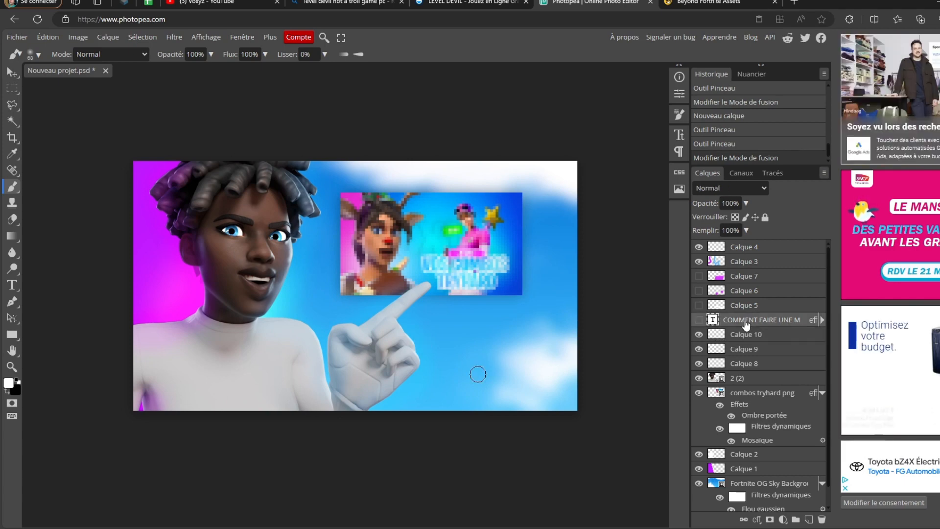
click(782, 520)
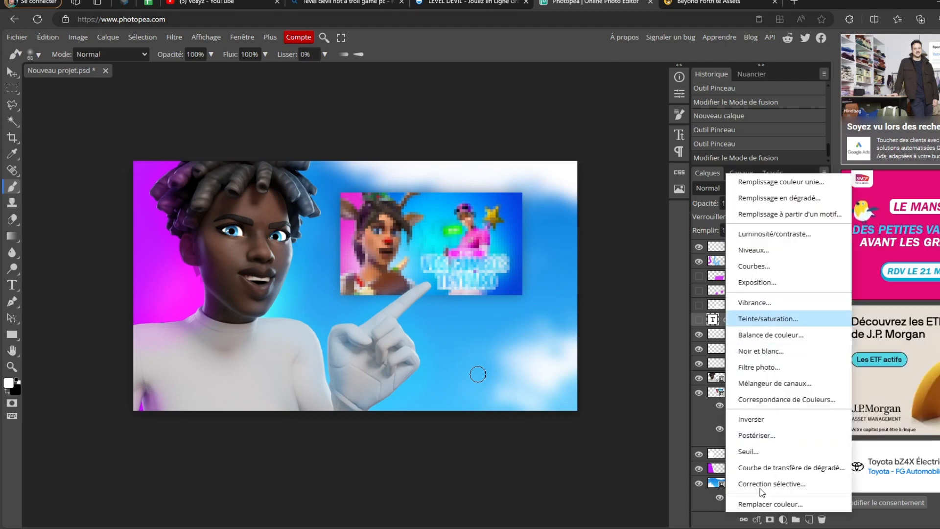
click(785, 521)
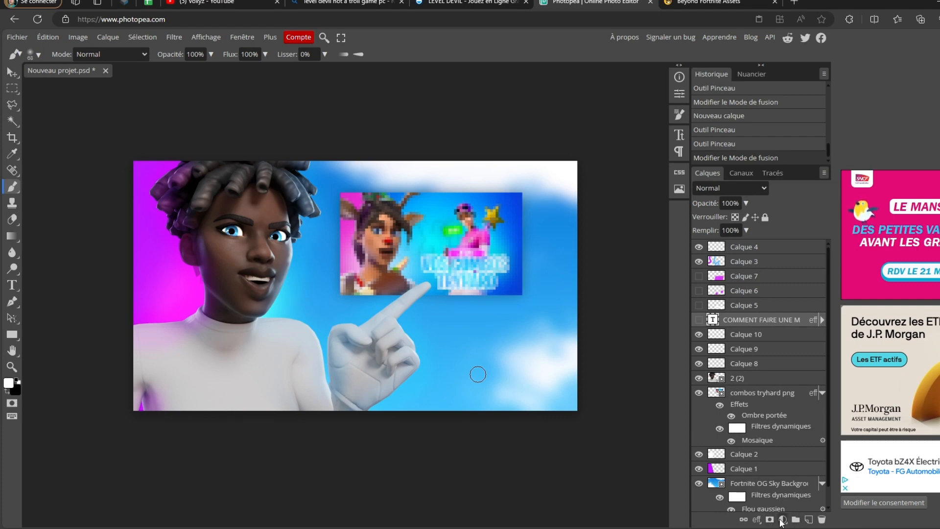
click(783, 520)
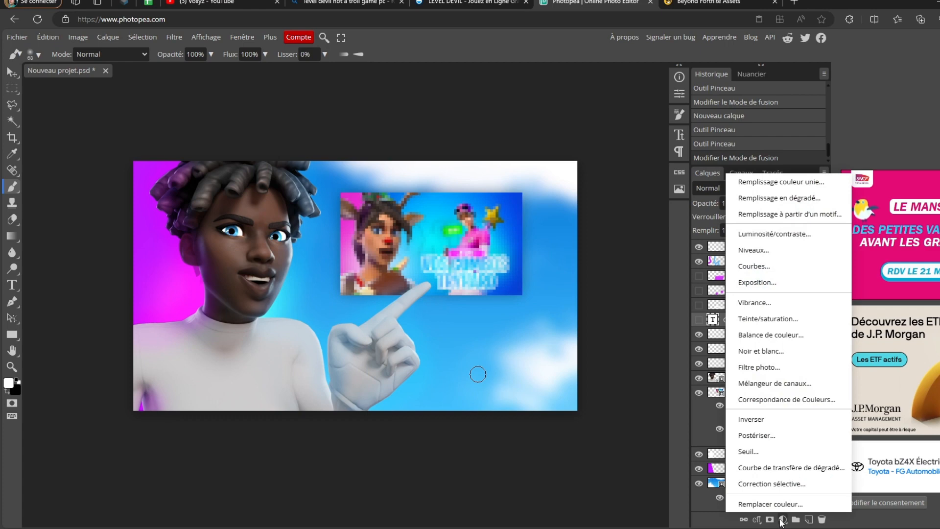
click(772, 286)
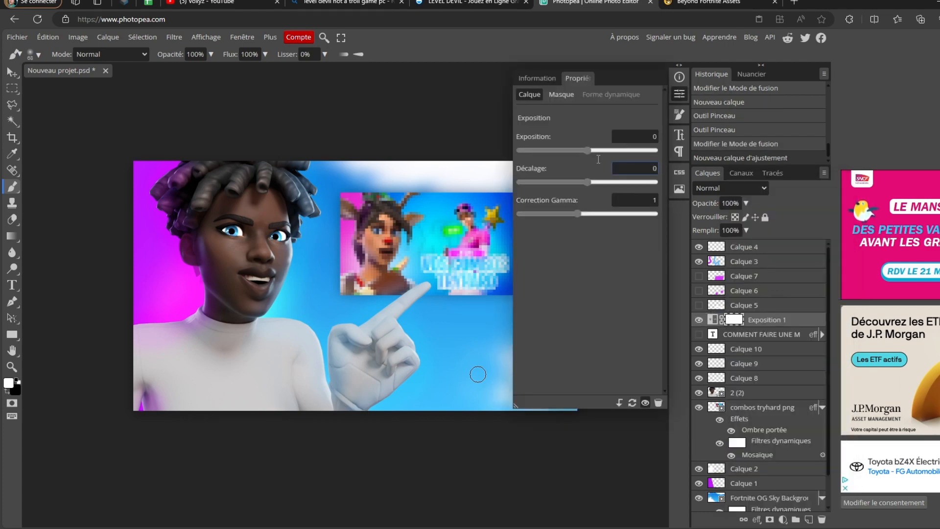
drag(588, 150, 552, 149)
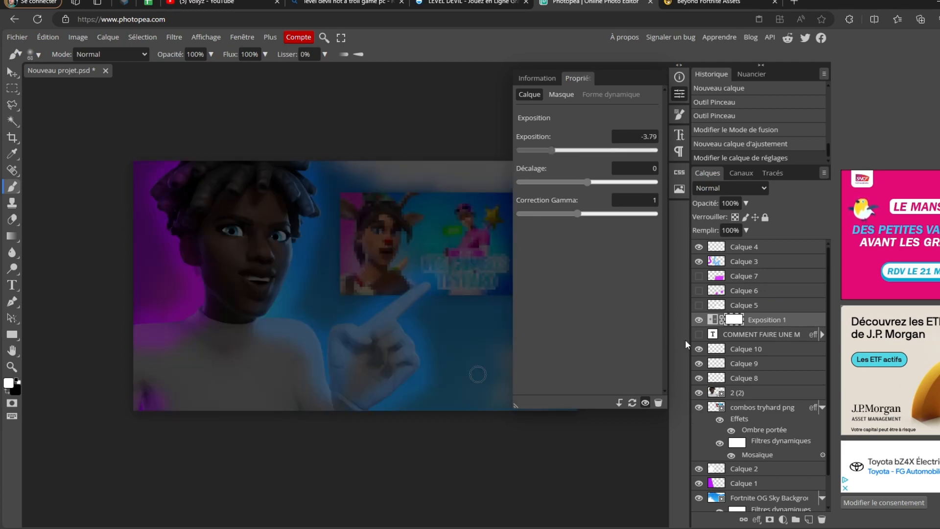
click(679, 94)
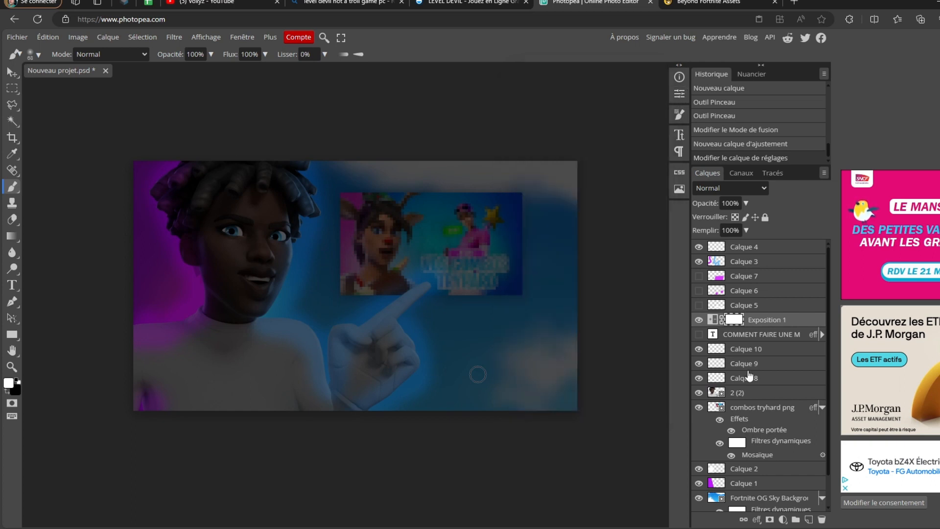
drag(761, 322, 768, 250)
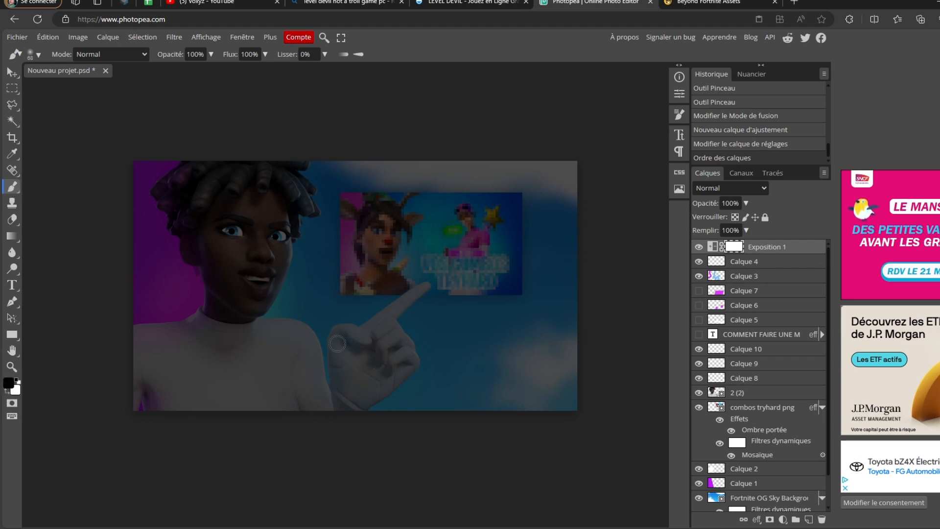
Paint black on the Exposition 1 mask over the canvas centre with a soft brush of about 1460 px, keeping only the edges dark.
drag(337, 344, 637, 157)
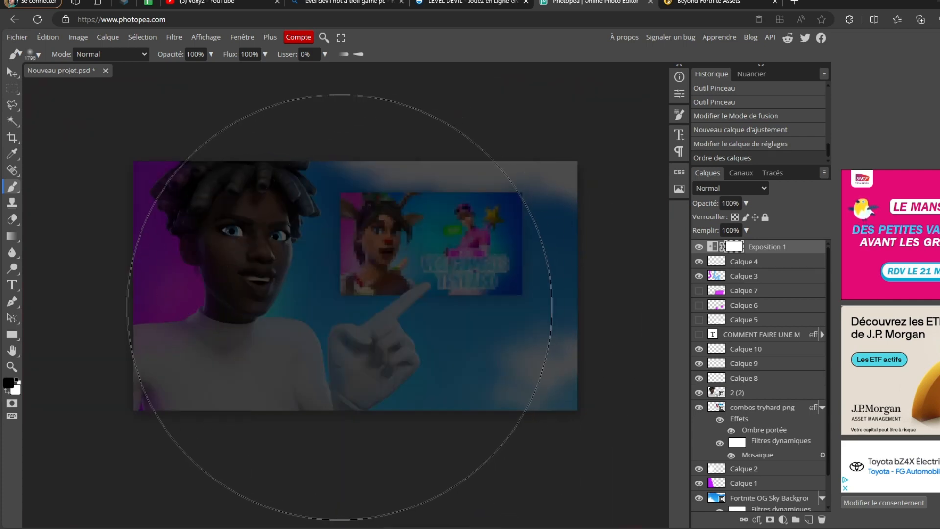
drag(358, 296, 296, 327)
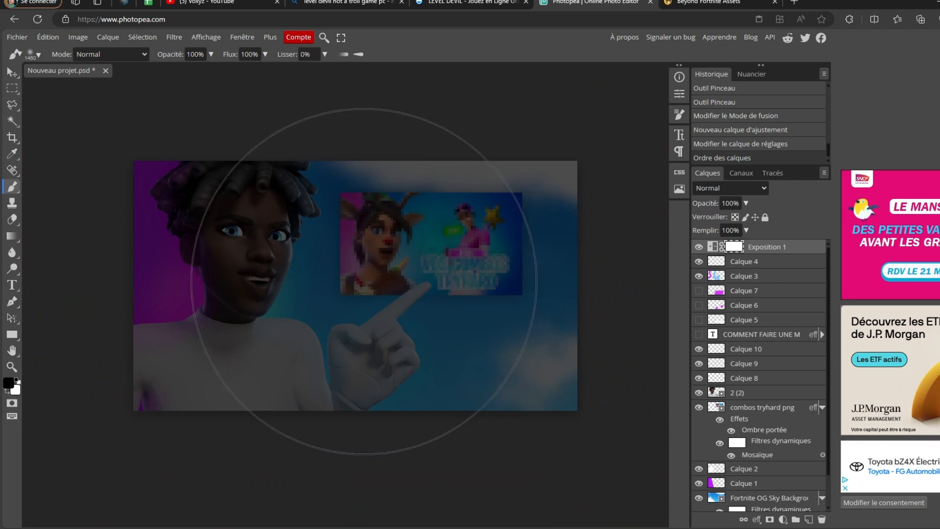
click(364, 281)
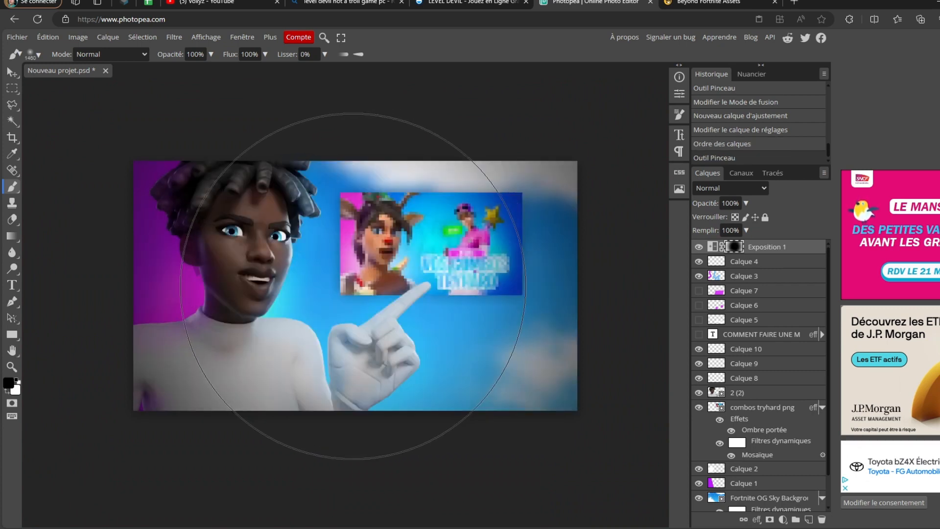
click(367, 296)
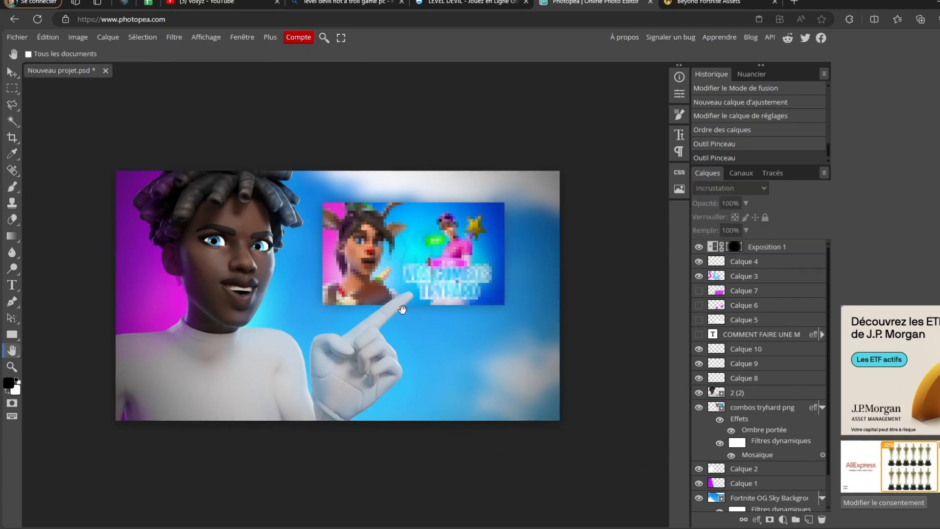
mouse_move(405, 312)
mouse_down()
mouse_move(395, 277)
mouse_move(419, 303)
mouse_up()
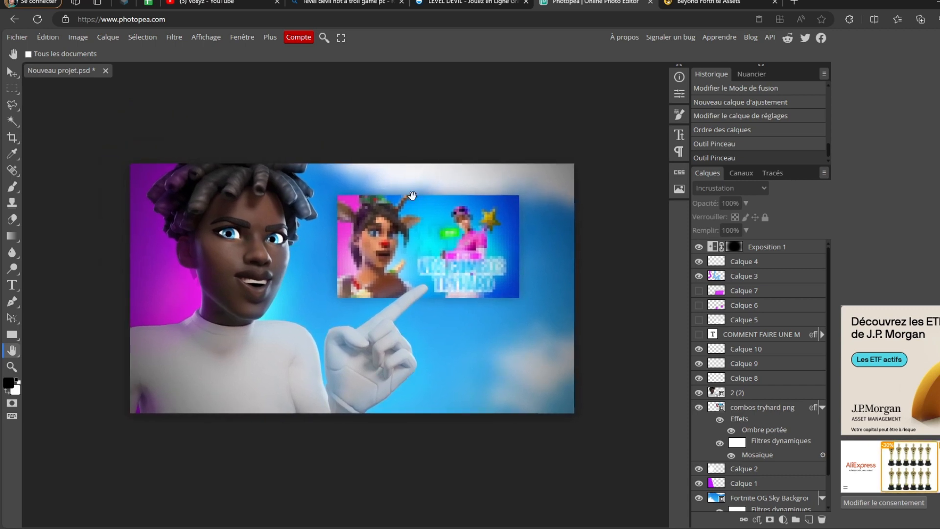
drag(412, 196, 407, 248)
scroll(468, 369, down, 2)
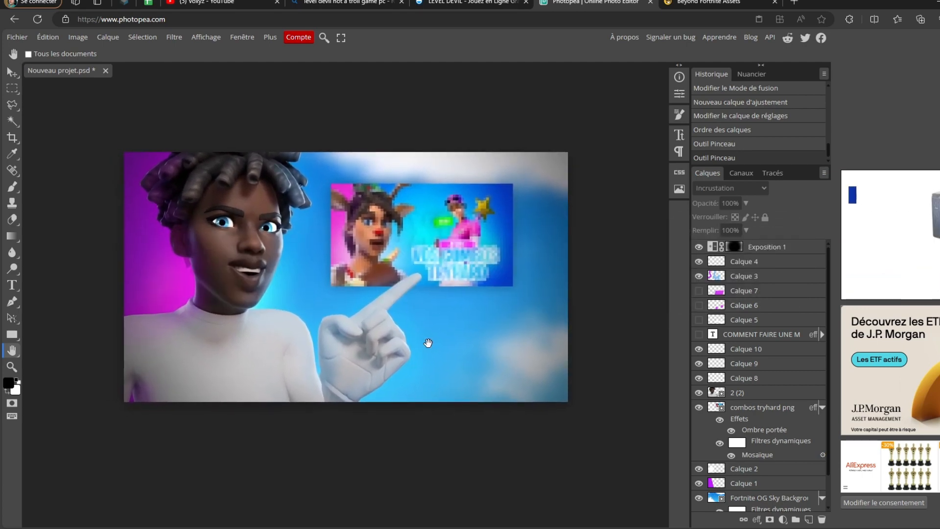
mouse_move(432, 348)
mouse_down()
mouse_move(419, 328)
mouse_move(441, 340)
mouse_up()
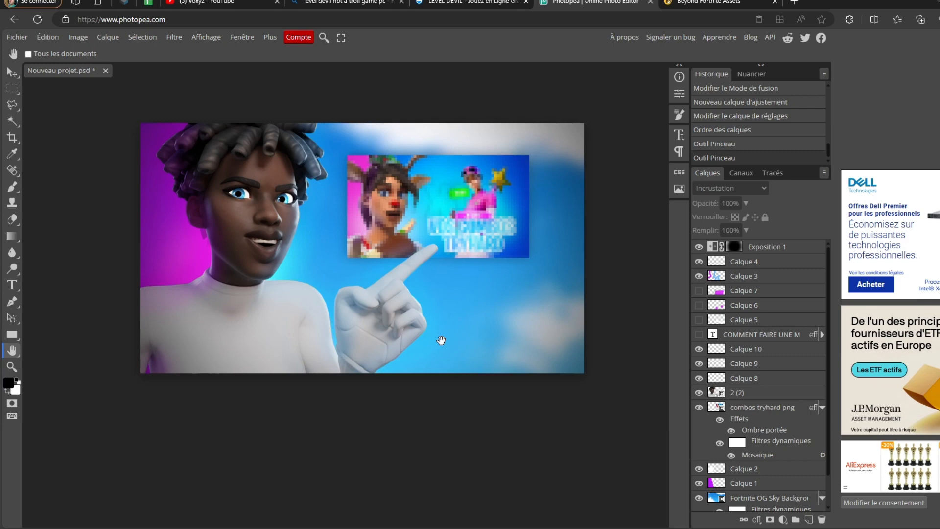
drag(441, 340, 416, 357)
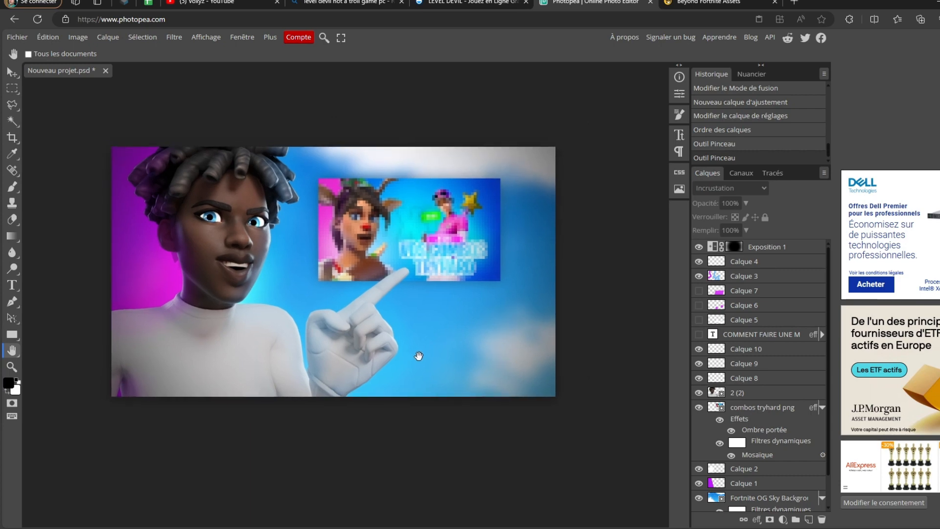
drag(419, 356, 441, 372)
mouse_move(718, 528)
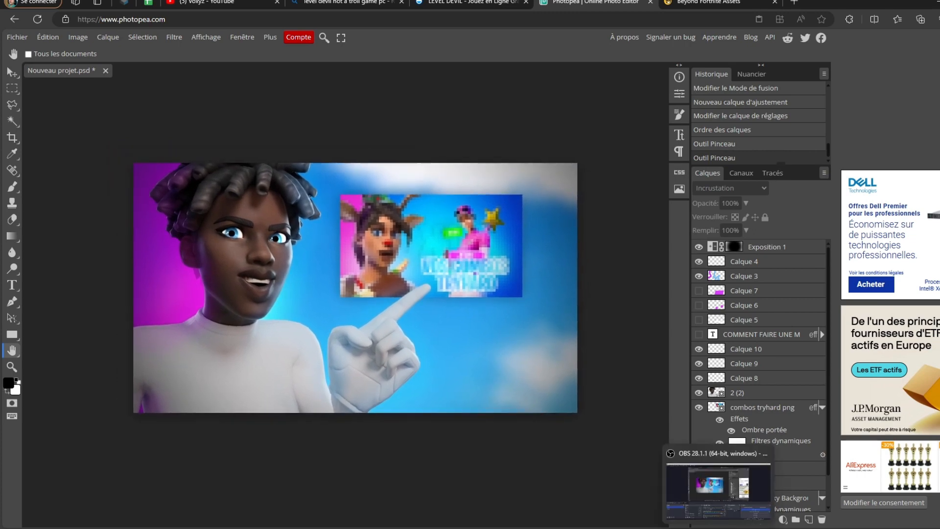